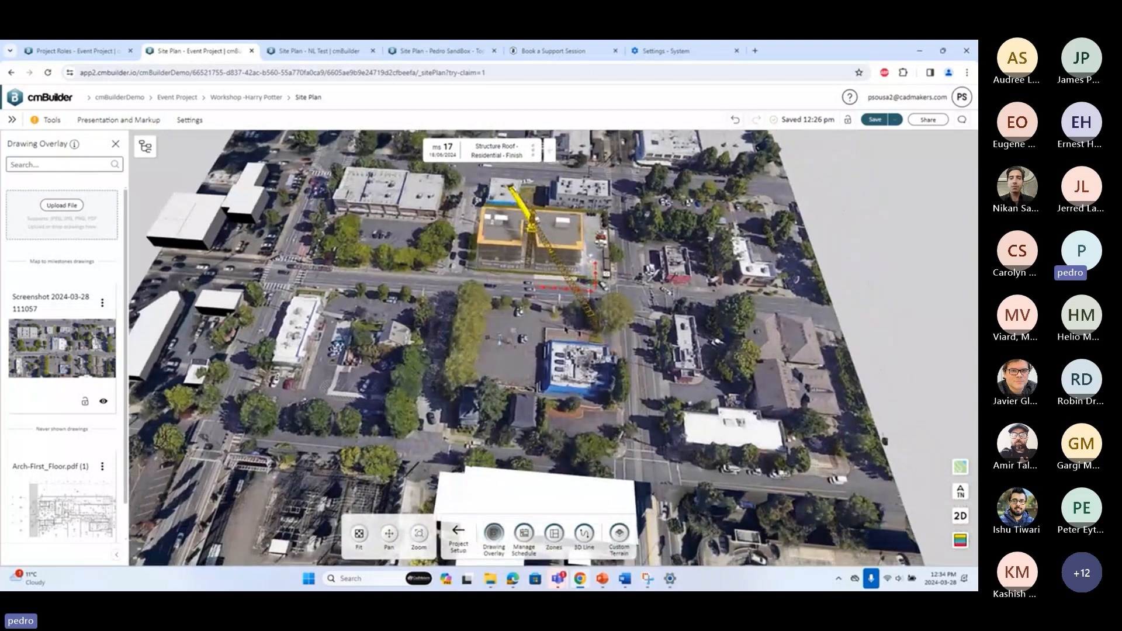
pyautogui.click(103, 302)
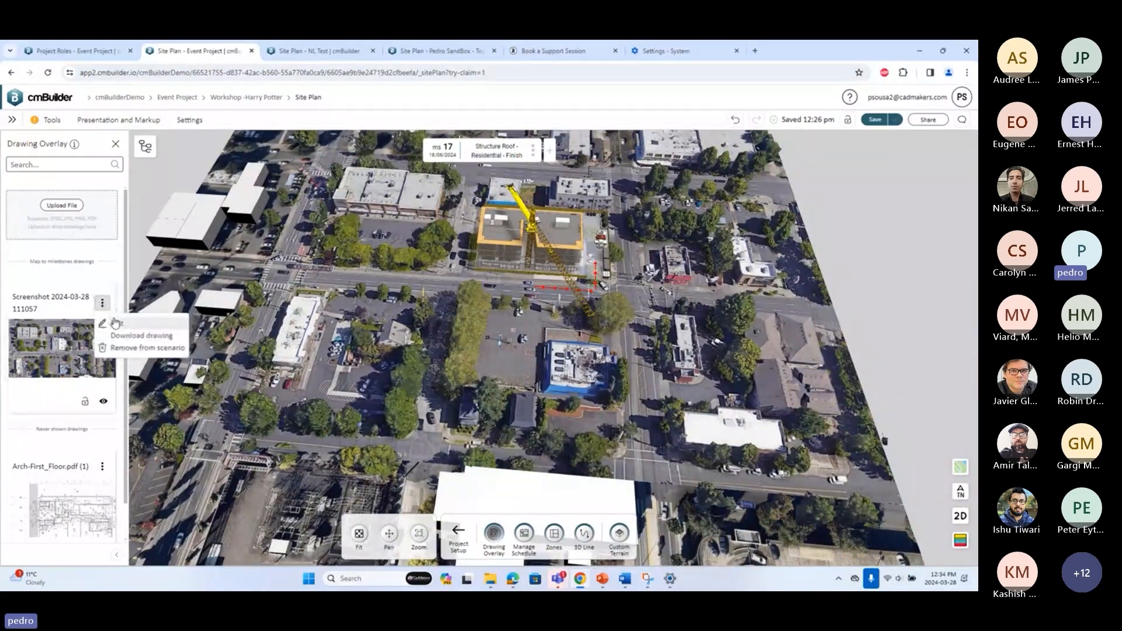
pyautogui.click(149, 323)
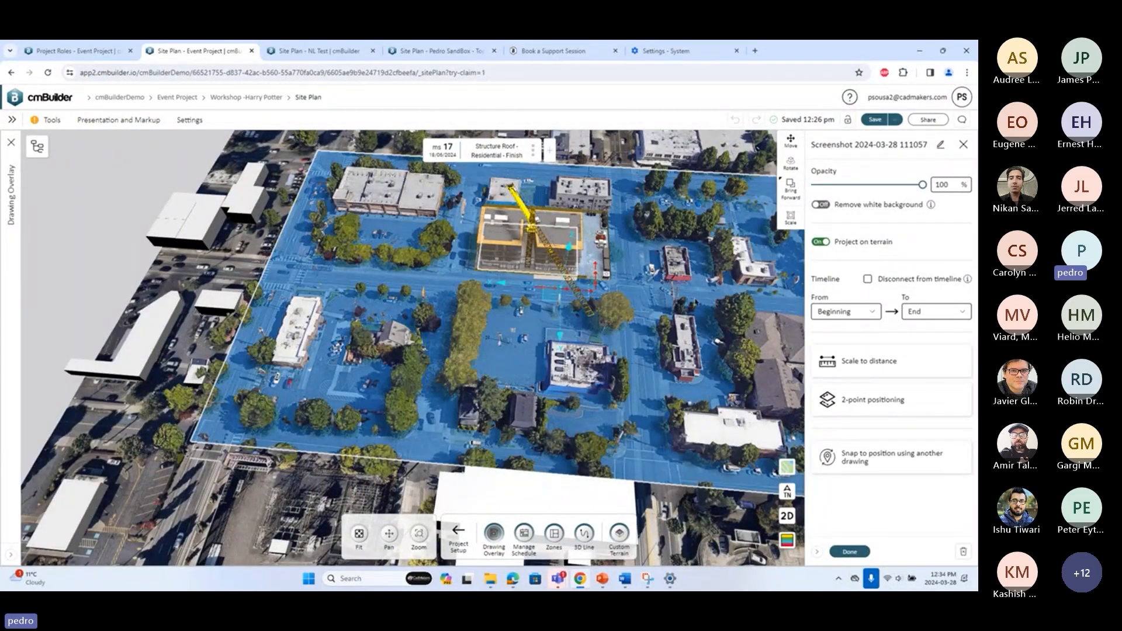
pyautogui.moveTo(608, 319); pyautogui.dragTo(390, 329, button='middle')
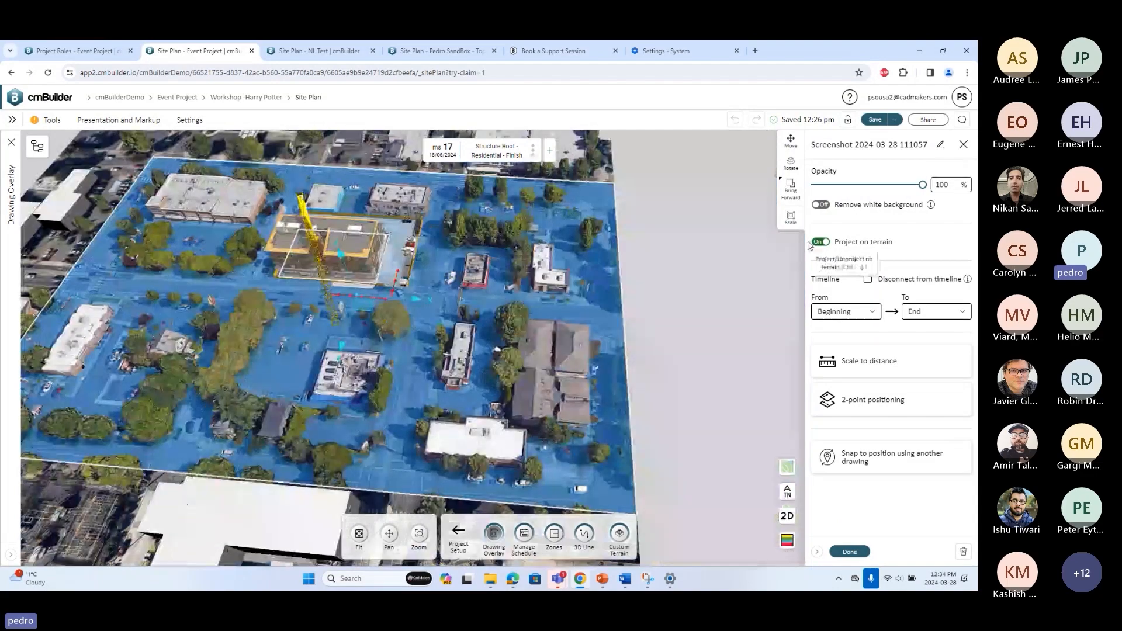
pyautogui.moveTo(655, 275); pyautogui.dragTo(494, 289)
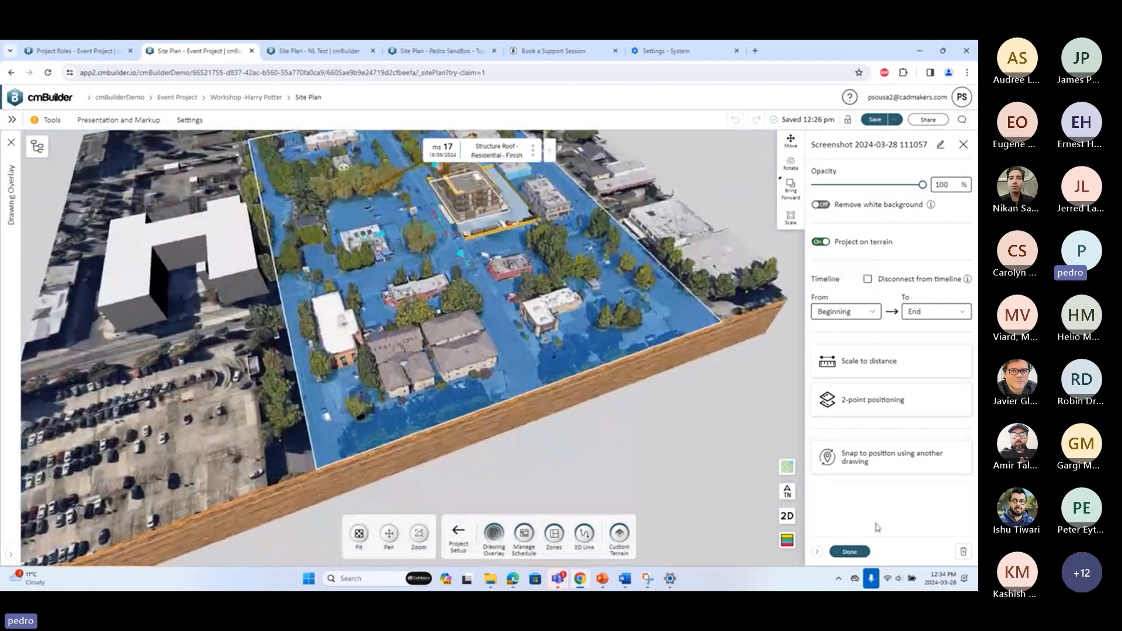
pyautogui.click(850, 551)
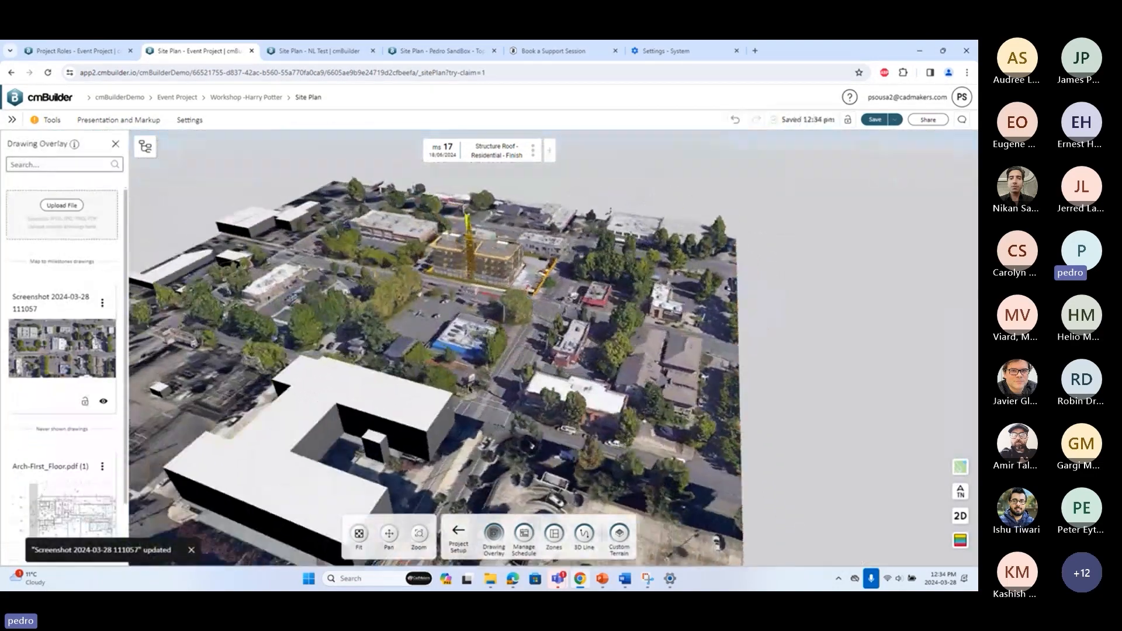
# Close the drawing overlay list and examine the building site, crane and surrounding street from close up
pyautogui.moveTo(469, 388); pyautogui.dragTo(733, 298)
pyautogui.scroll(10, 497, 351)
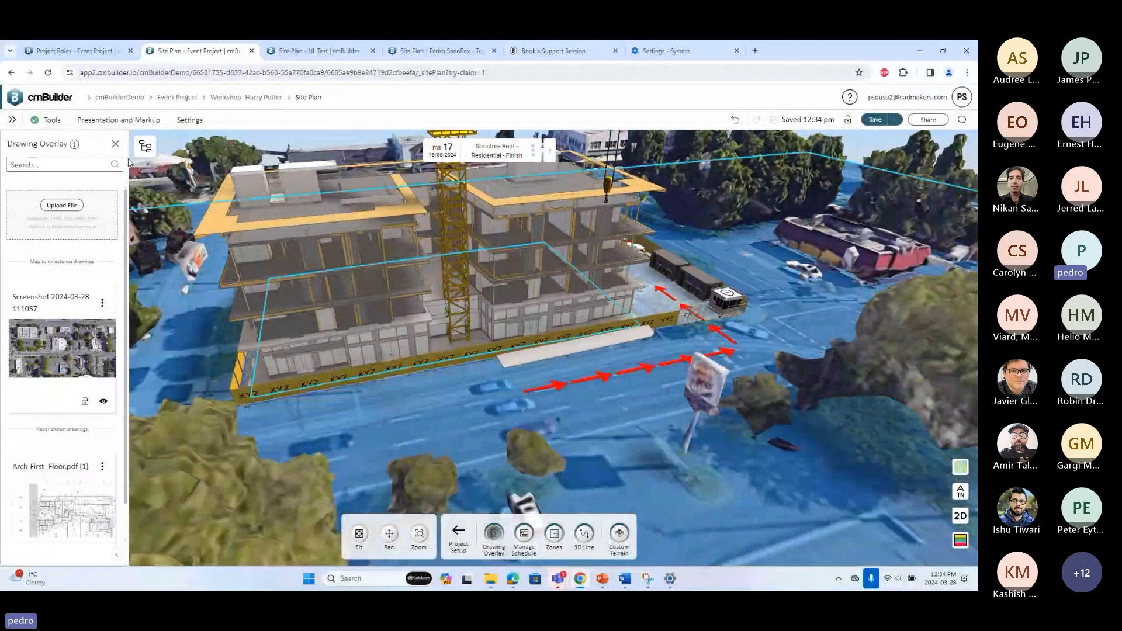
pyautogui.click(115, 144)
pyautogui.moveTo(321, 256); pyautogui.dragTo(276, 277)
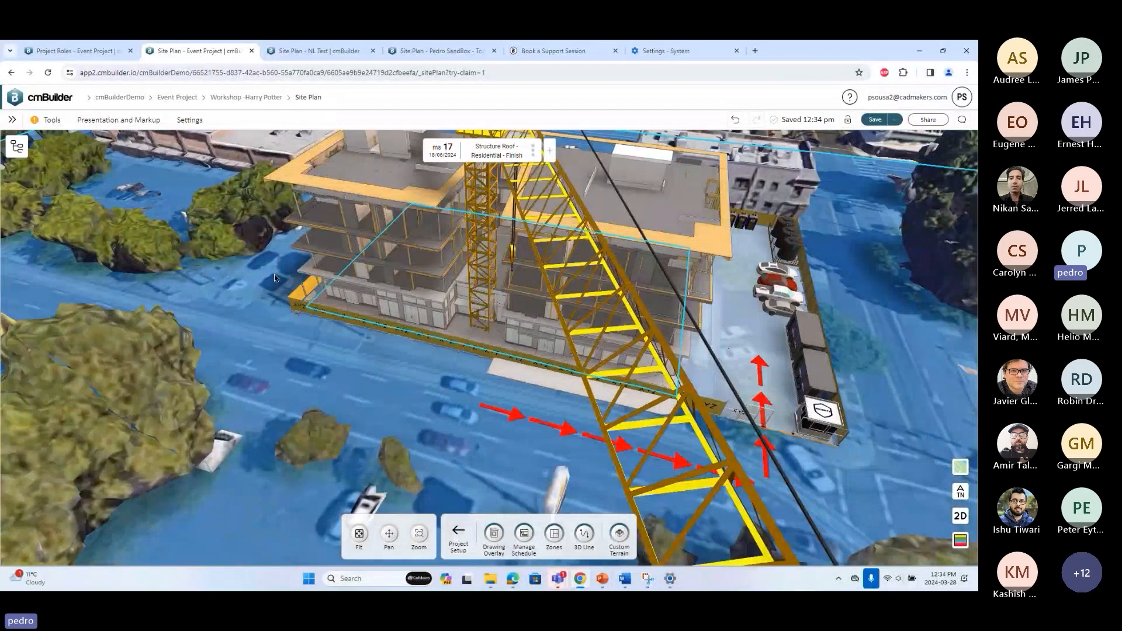
pyautogui.scroll(-3, 276, 277)
pyautogui.scroll(3, 378, 370)
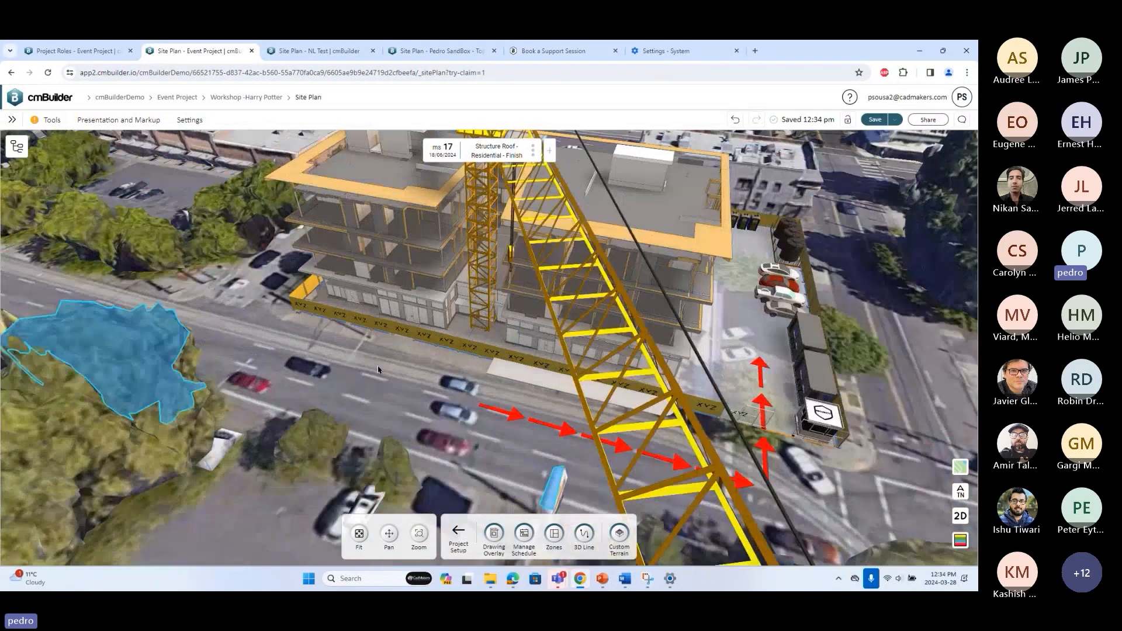
pyautogui.moveTo(378, 370); pyautogui.dragTo(441, 334)
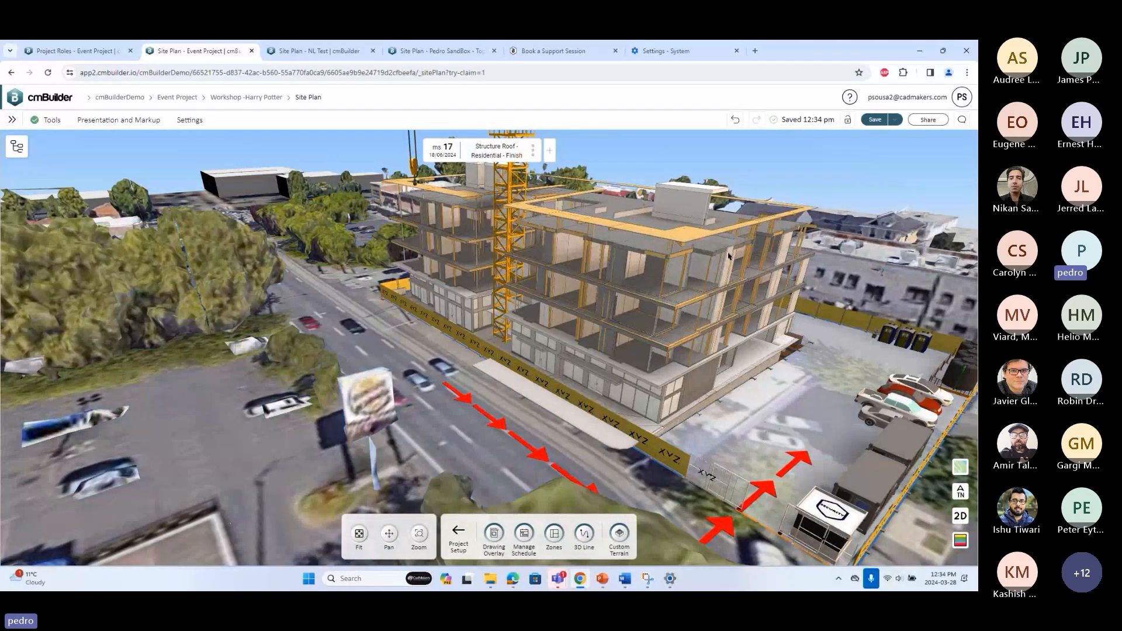
# Lock the drawing overlay projected on the terrain around the building
pyautogui.scroll(-5, 728, 256)
pyautogui.moveTo(728, 256); pyautogui.dragTo(552, 383)
pyautogui.scroll(2, 522, 389)
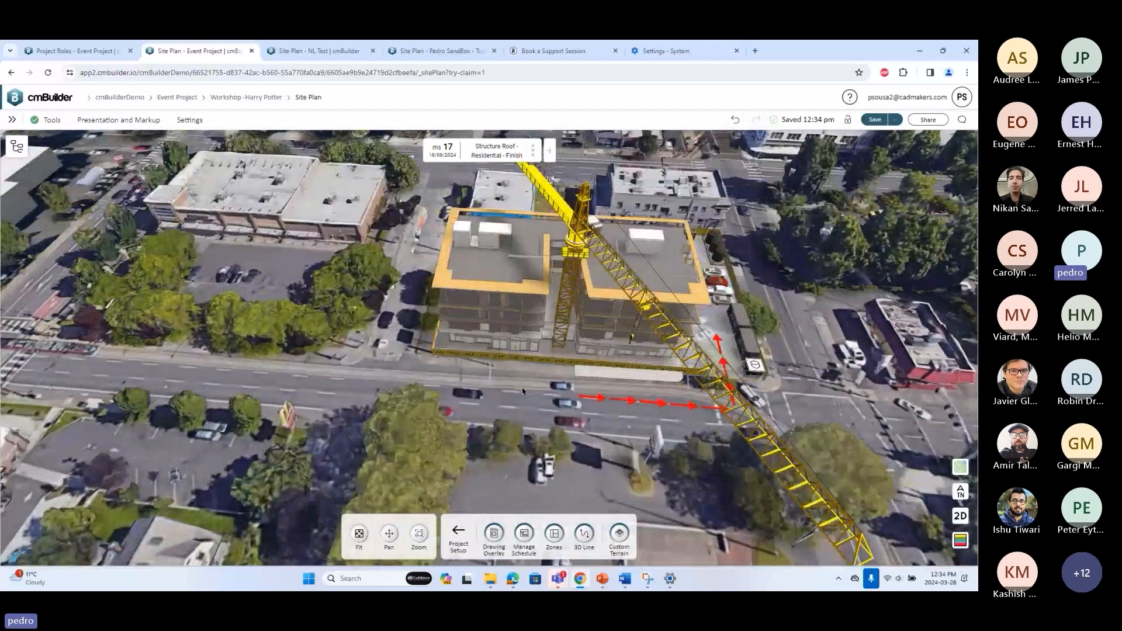
pyautogui.rightClick(499, 385)
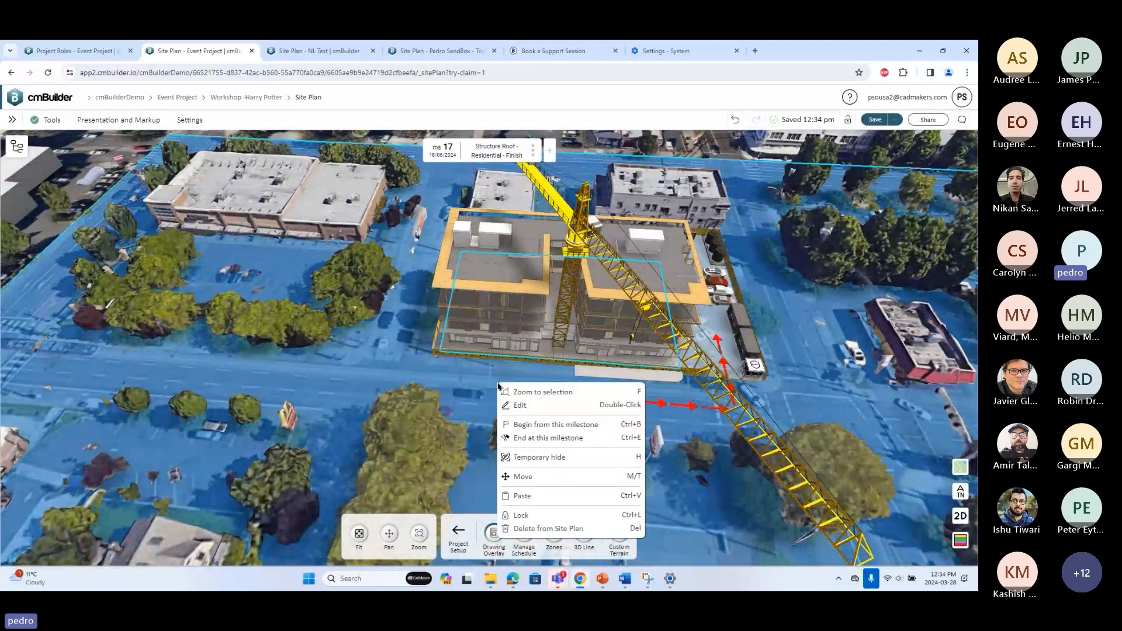
pyautogui.click(533, 517)
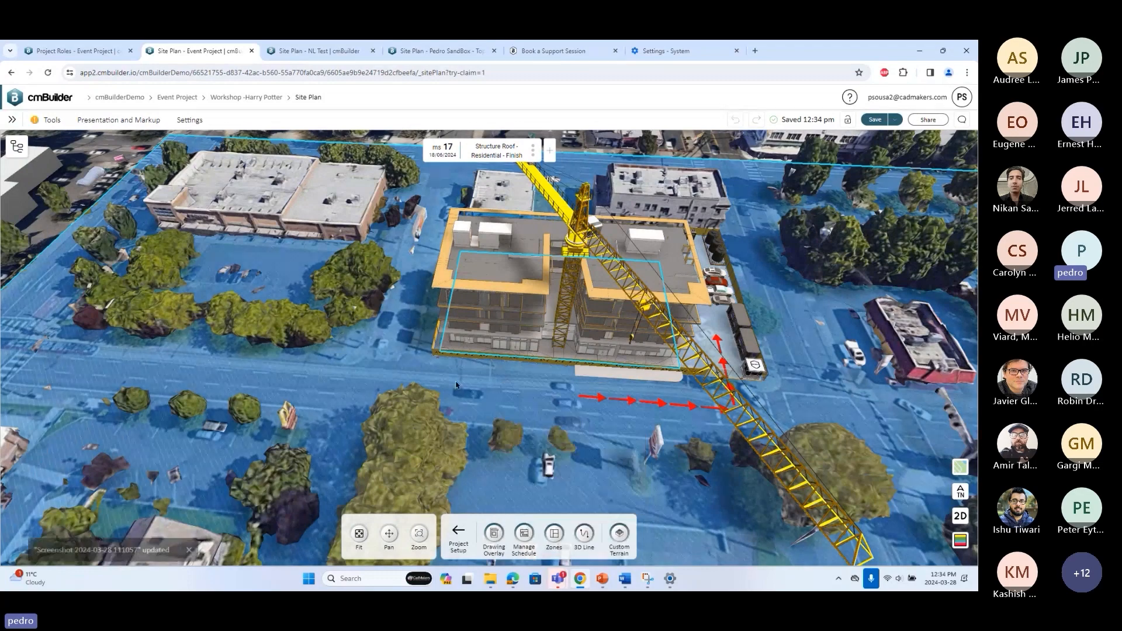
# Try to edit the locked drawing overlay on the street in front of the building
pyautogui.scroll(5, 499, 413)
pyautogui.scroll(-5, 333, 387)
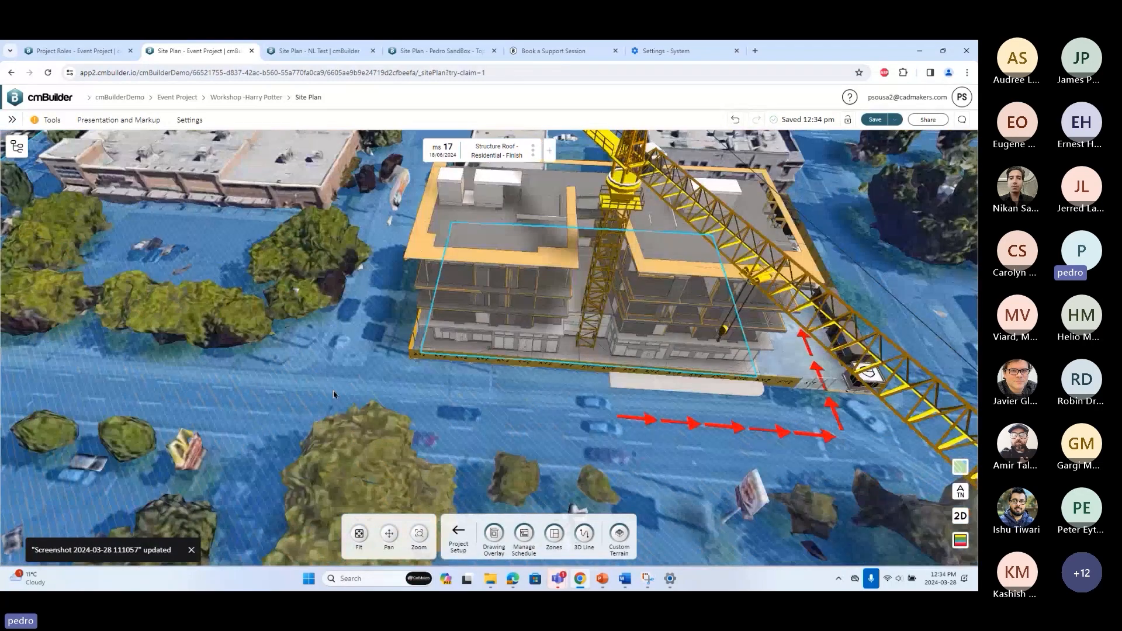
pyautogui.scroll(-3, 333, 392)
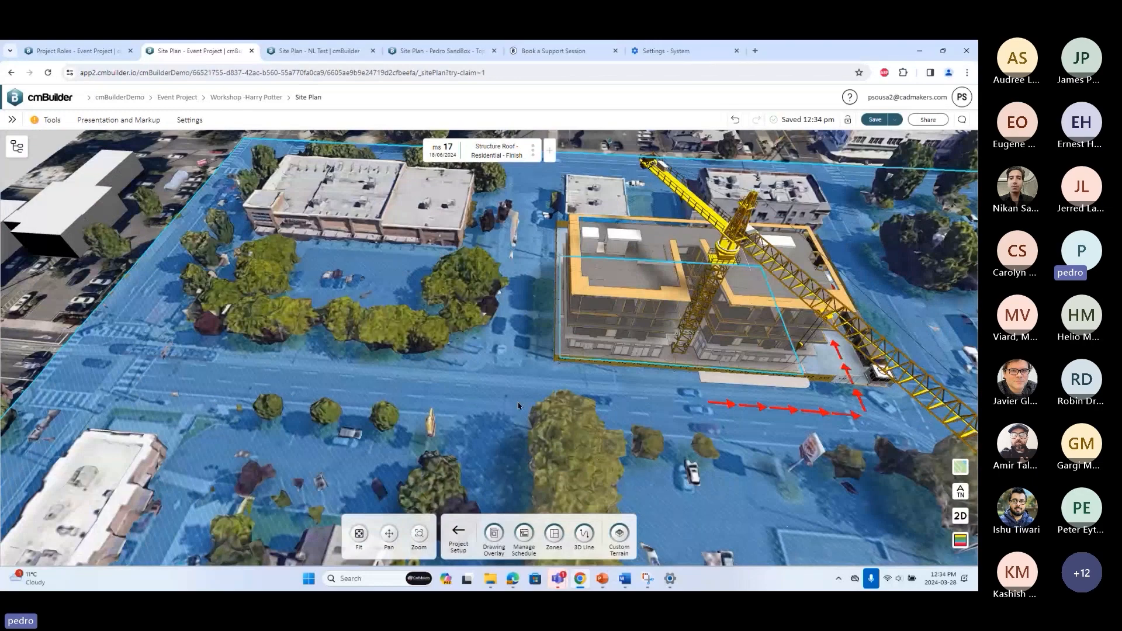
pyautogui.scroll(4, 519, 406)
pyautogui.scroll(-3, 780, 281)
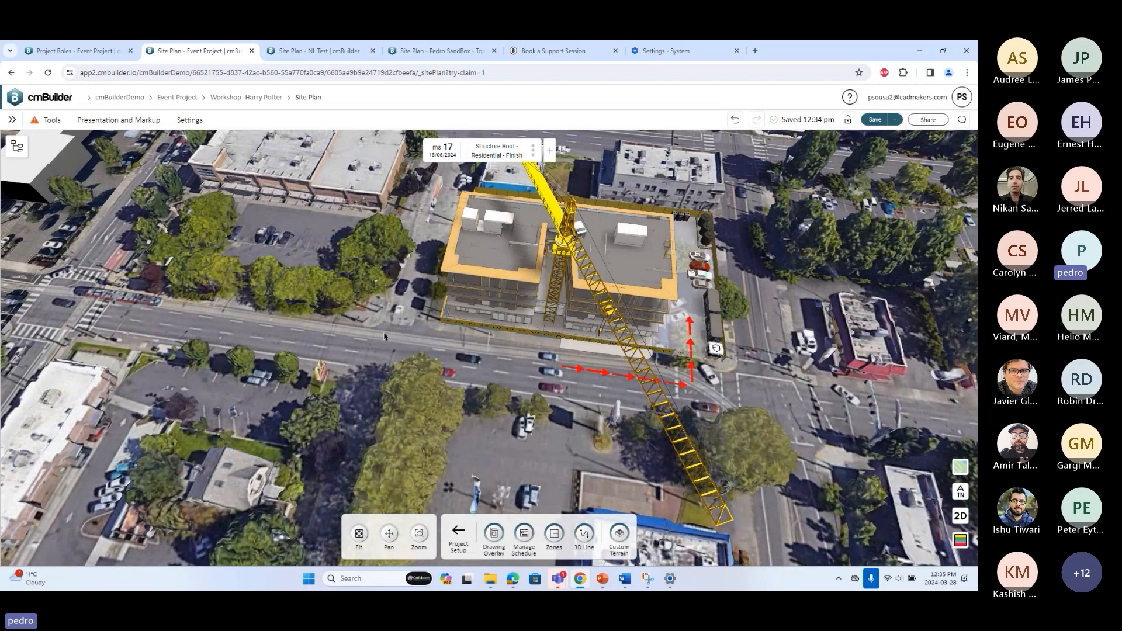
pyautogui.moveTo(384, 336); pyautogui.dragTo(464, 358)
pyautogui.click(513, 344)
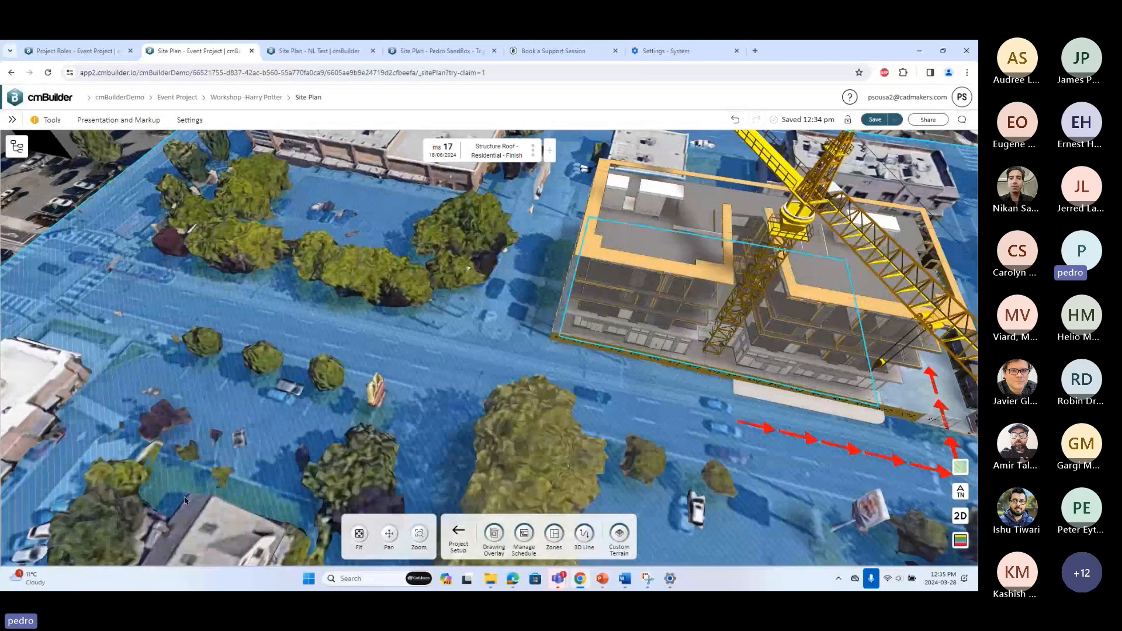
pyautogui.click(440, 354)
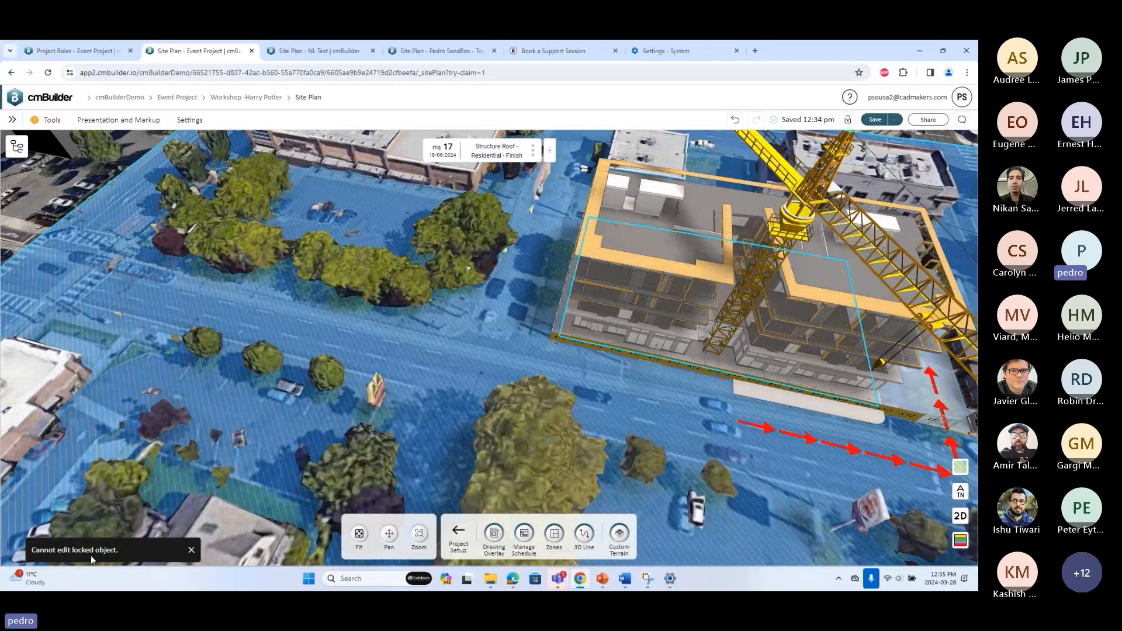
# Unlock the drawing overlay on the street, open it for editing and finish without changes
pyautogui.moveTo(425, 373); pyautogui.dragTo(444, 350)
pyautogui.rightClick(443, 349)
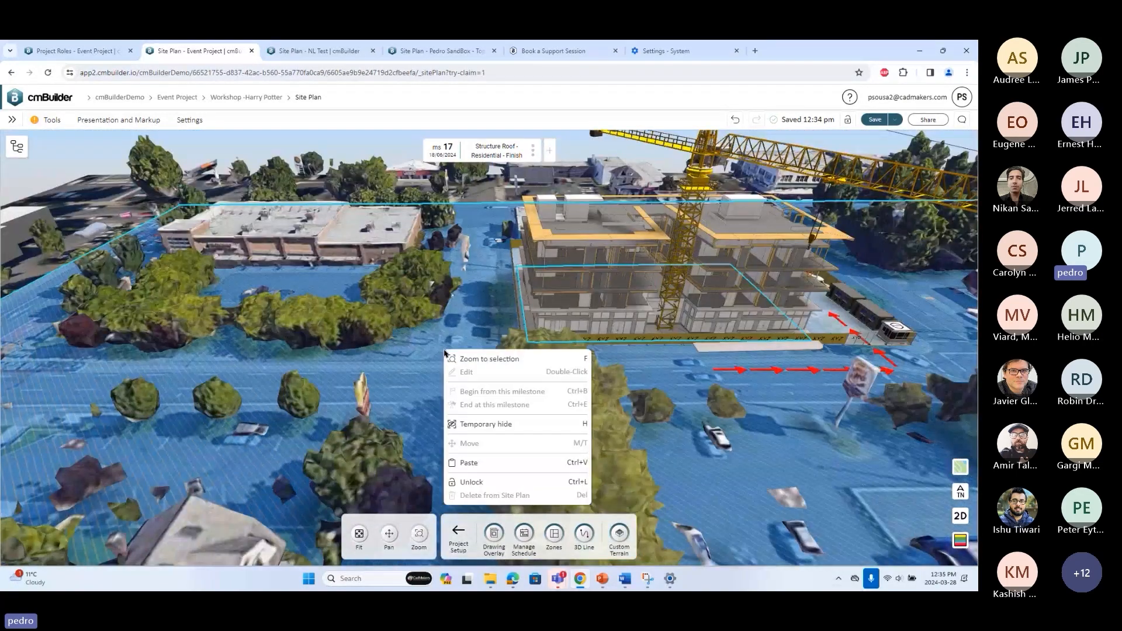
pyautogui.click(500, 482)
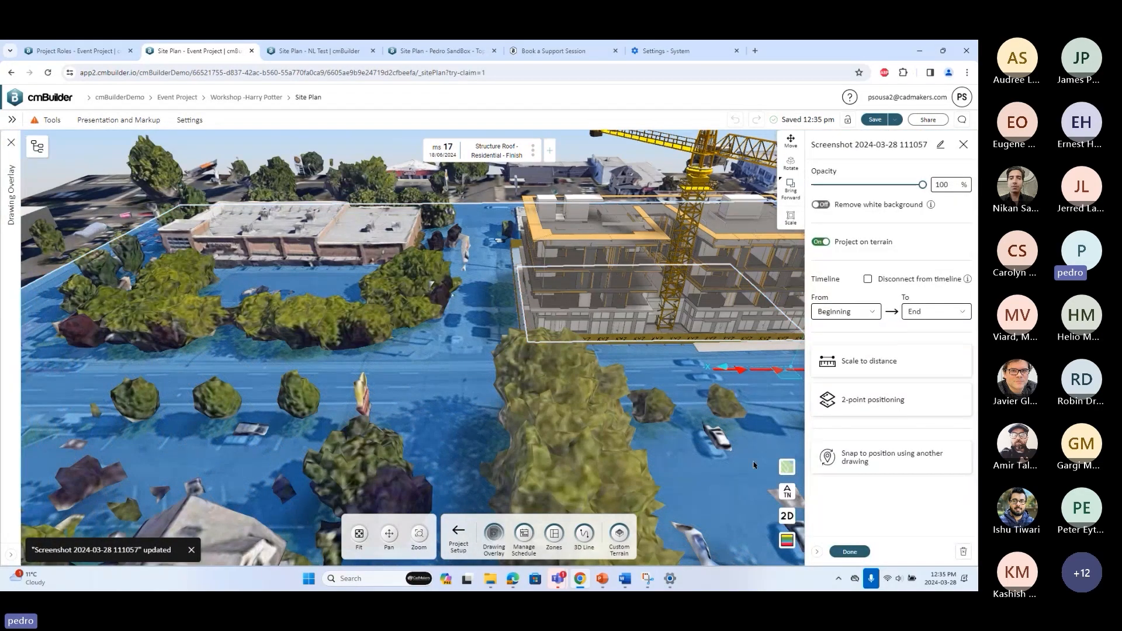
pyautogui.click(850, 552)
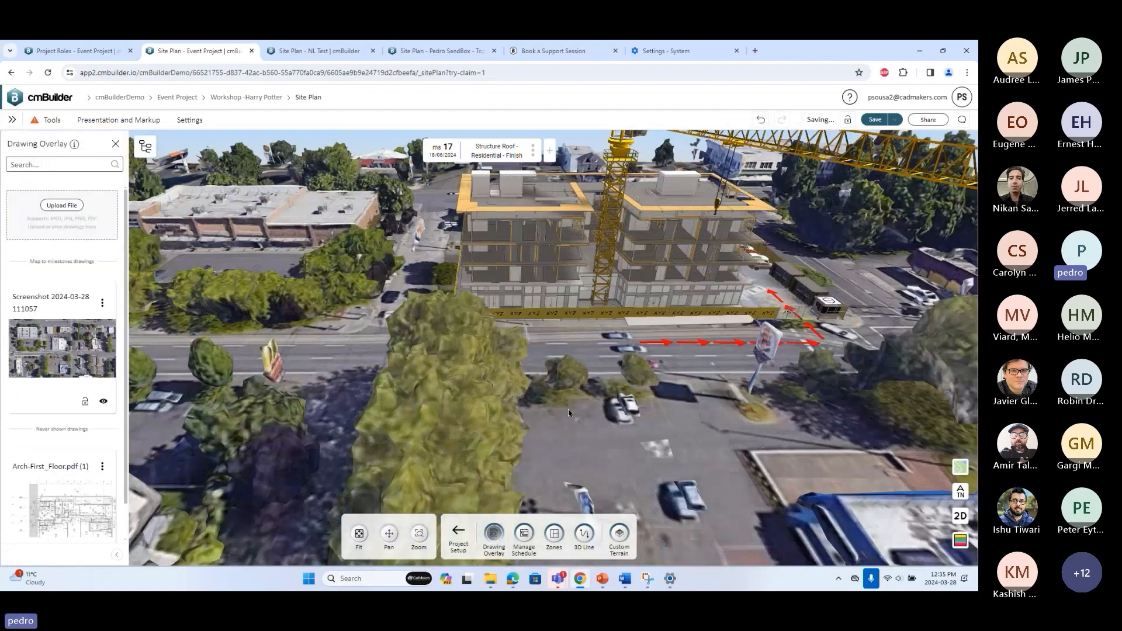
pyautogui.scroll(-5, 568, 409)
pyautogui.moveTo(568, 409); pyautogui.dragTo(453, 377)
pyautogui.moveTo(454, 376); pyautogui.dragTo(503, 406, button='right')
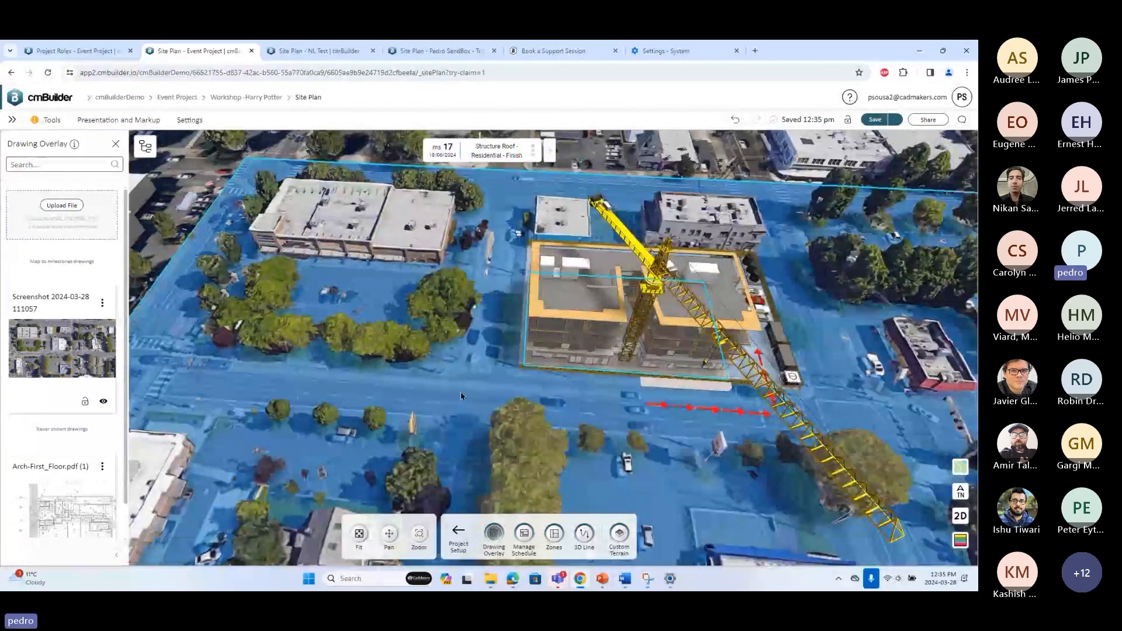
pyautogui.rightClick(457, 367)
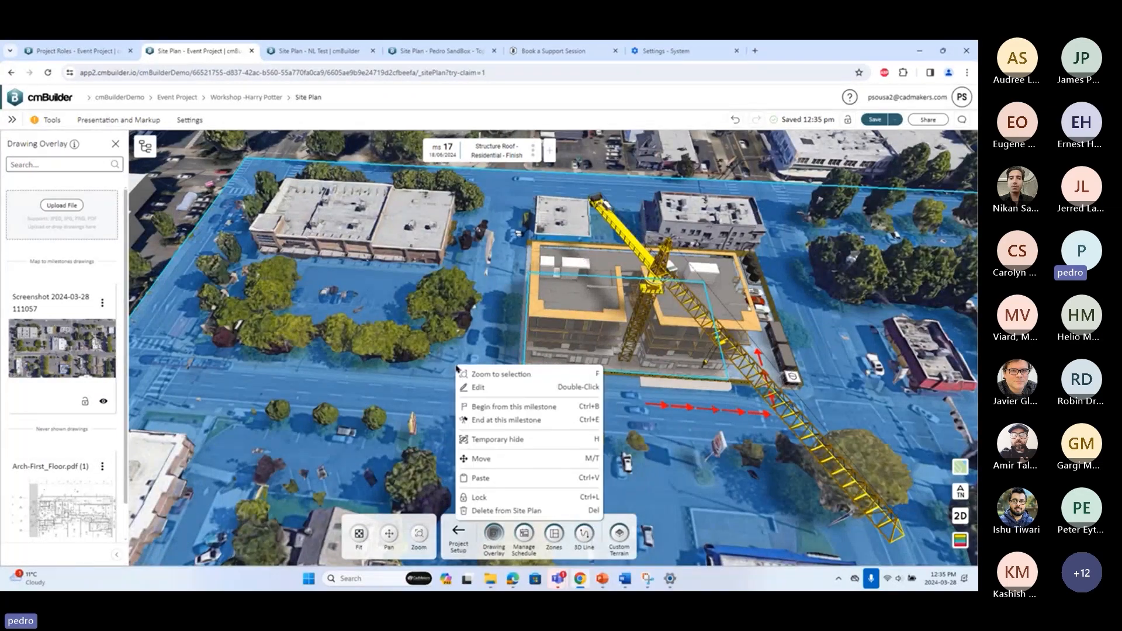
pyautogui.click(480, 496)
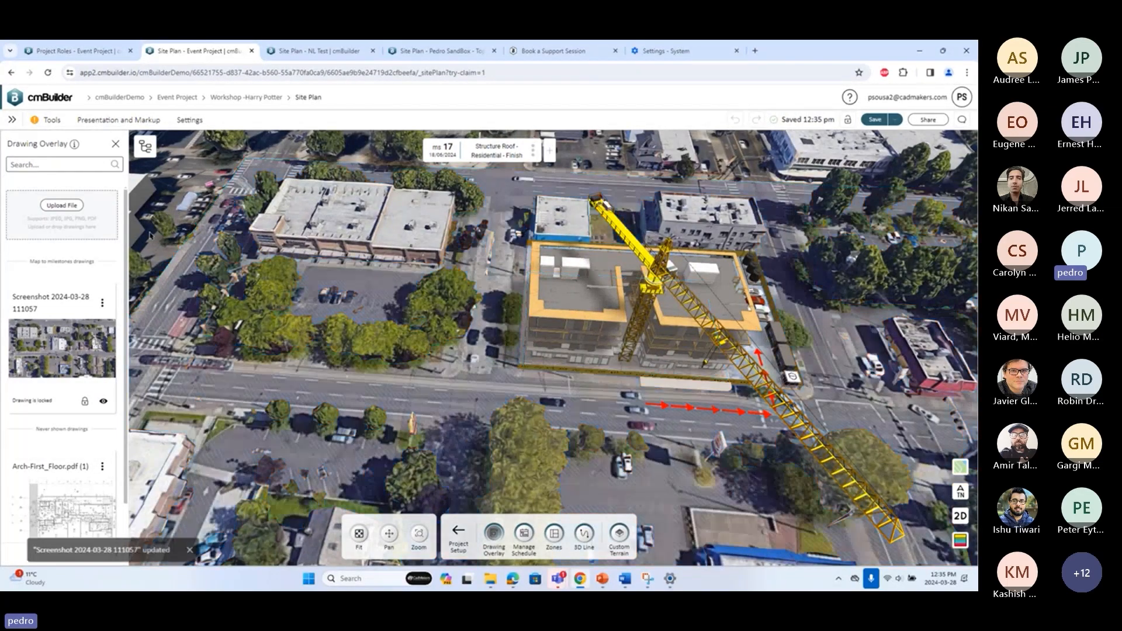
pyautogui.click(117, 145)
# Lock the surrounding context model through its tree-lined street section beside the building
pyautogui.scroll(5, 359, 400)
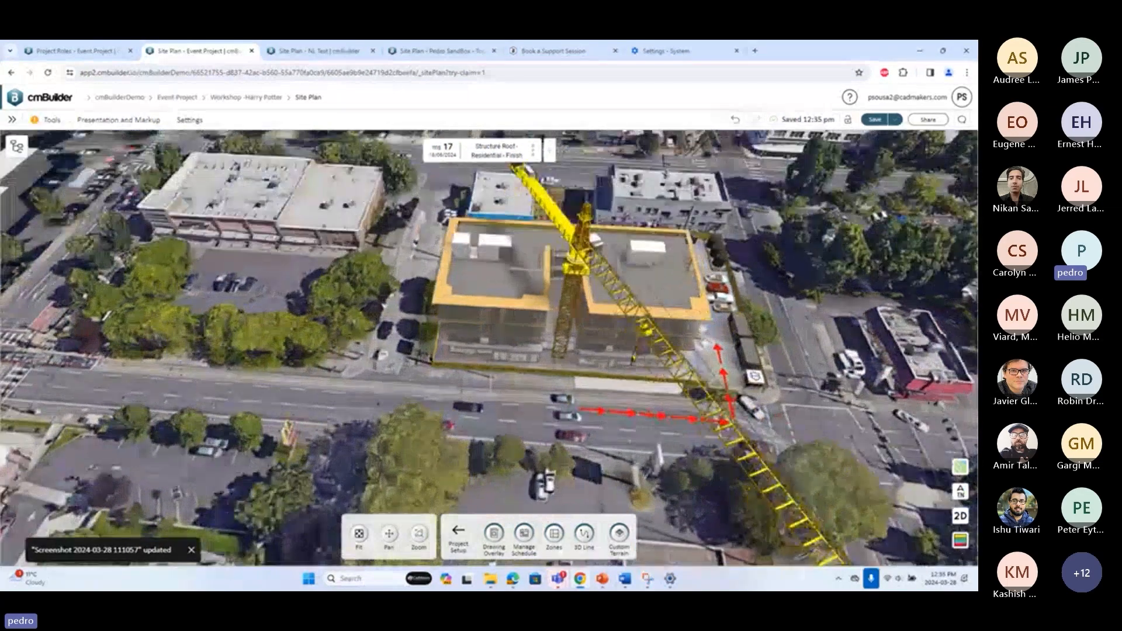
pyautogui.scroll(-3, 405, 374)
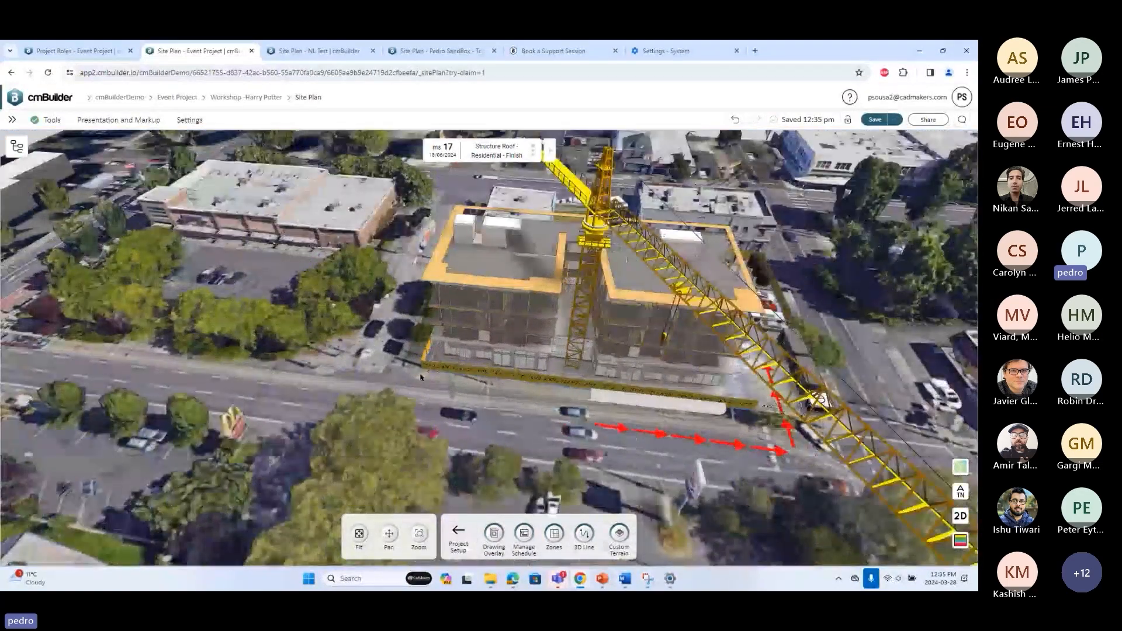
pyautogui.moveTo(421, 377); pyautogui.dragTo(440, 324)
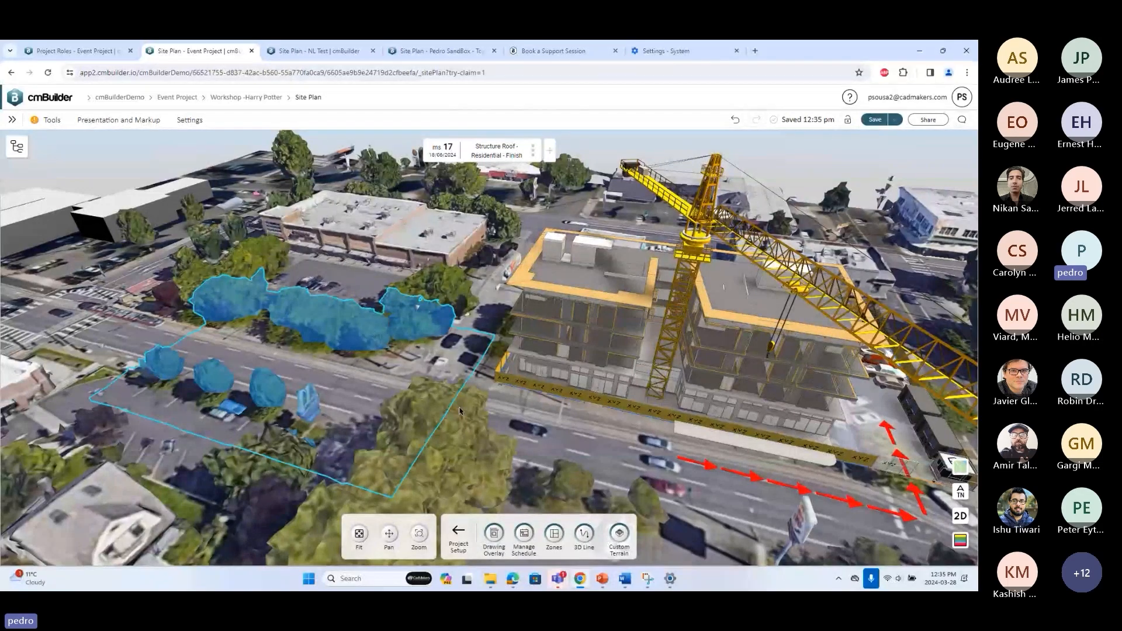
pyautogui.rightClick(369, 336)
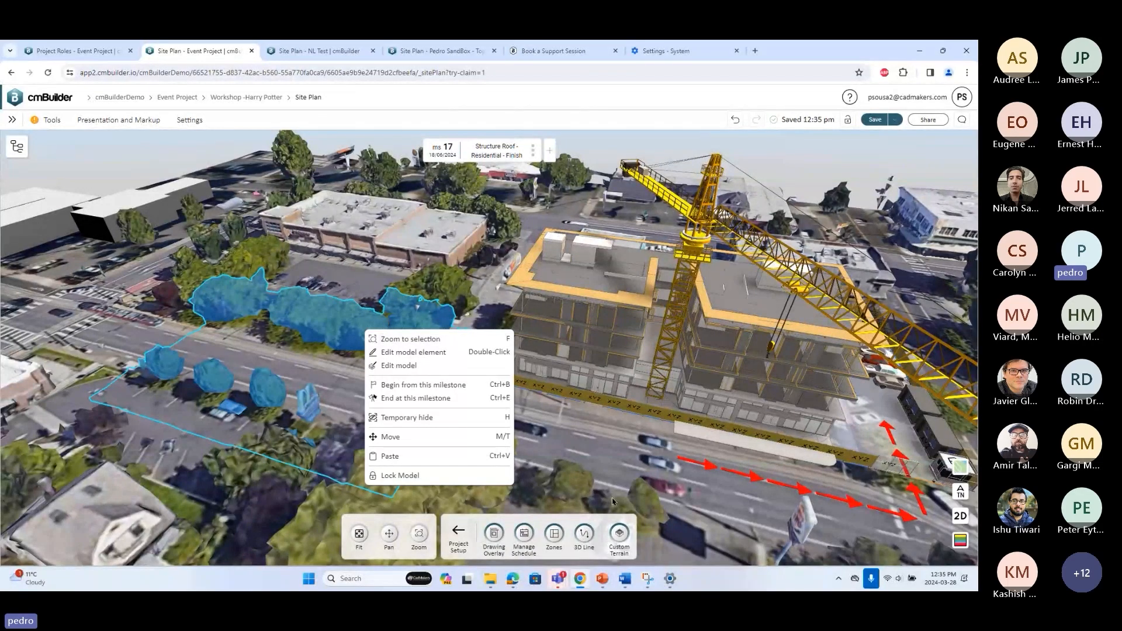
pyautogui.click(439, 480)
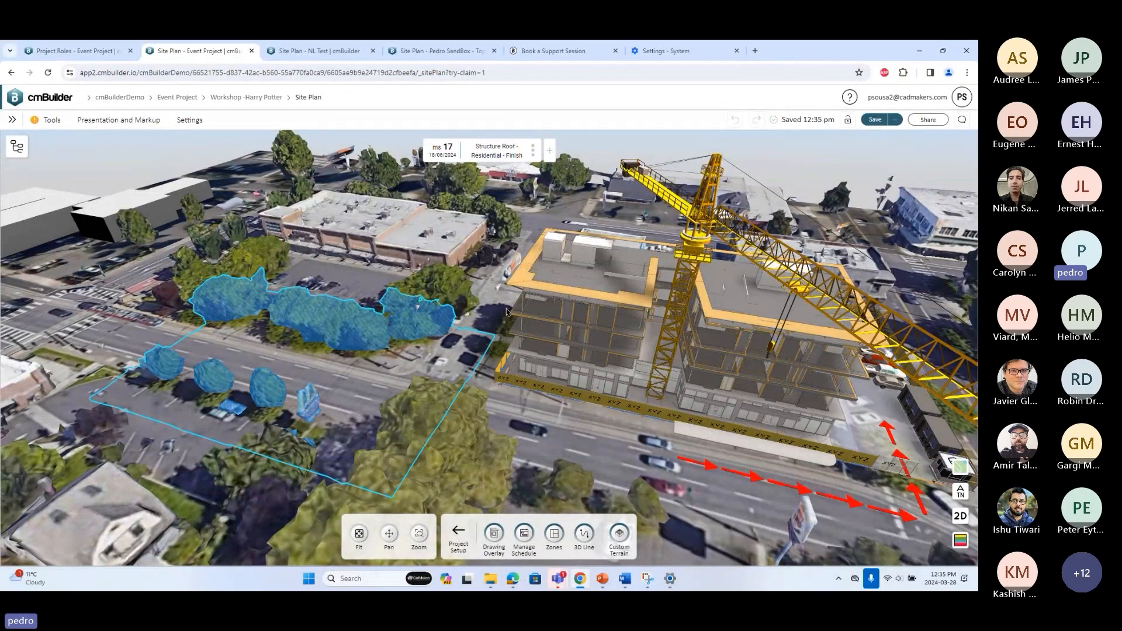
# Try to edit the flat-roofed commercial building of the locked model, across the side street from the construction site
pyautogui.scroll(-3, 507, 313)
pyautogui.click(466, 319)
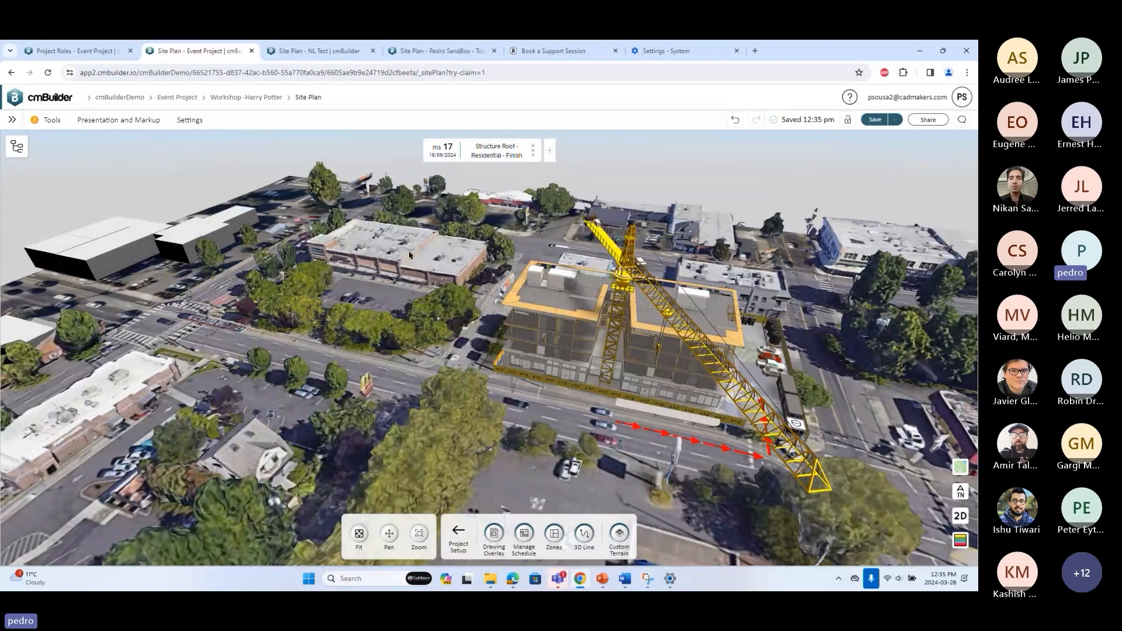
pyautogui.scroll(-4, 409, 254)
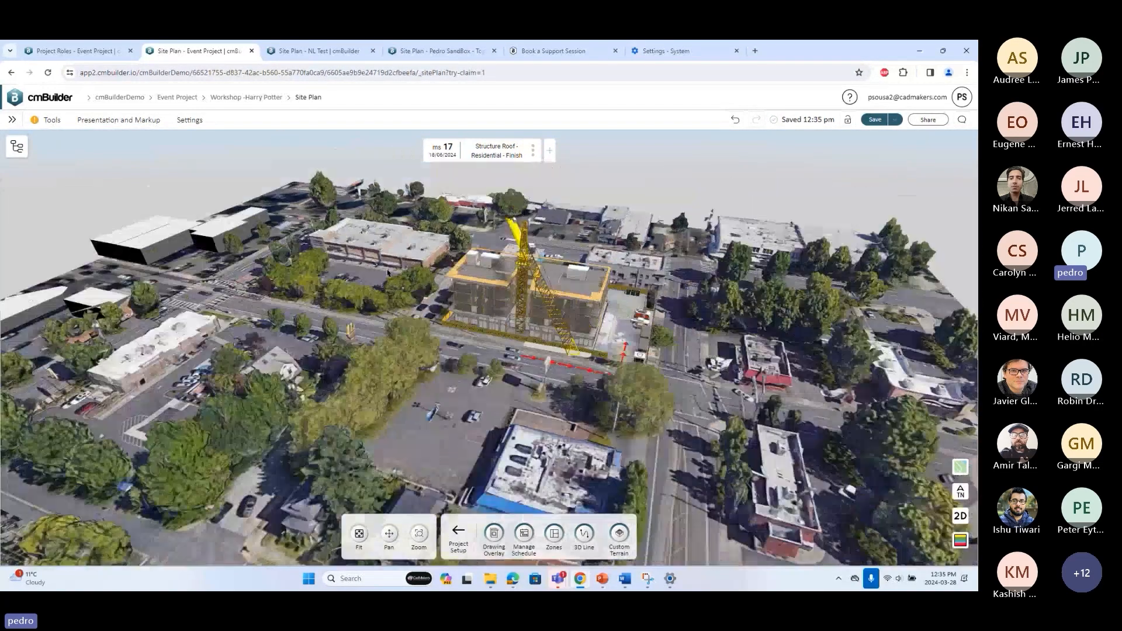
pyautogui.click(423, 253)
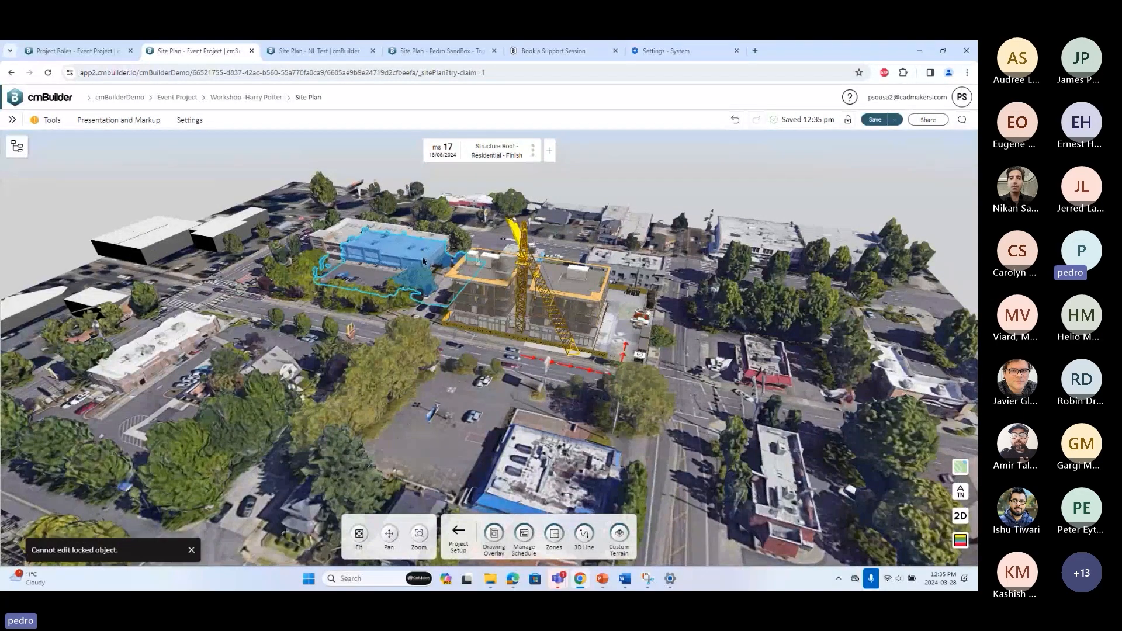
# Try to edit the long row of trees beside the parking lot in the locked model
pyautogui.scroll(5, 419, 276)
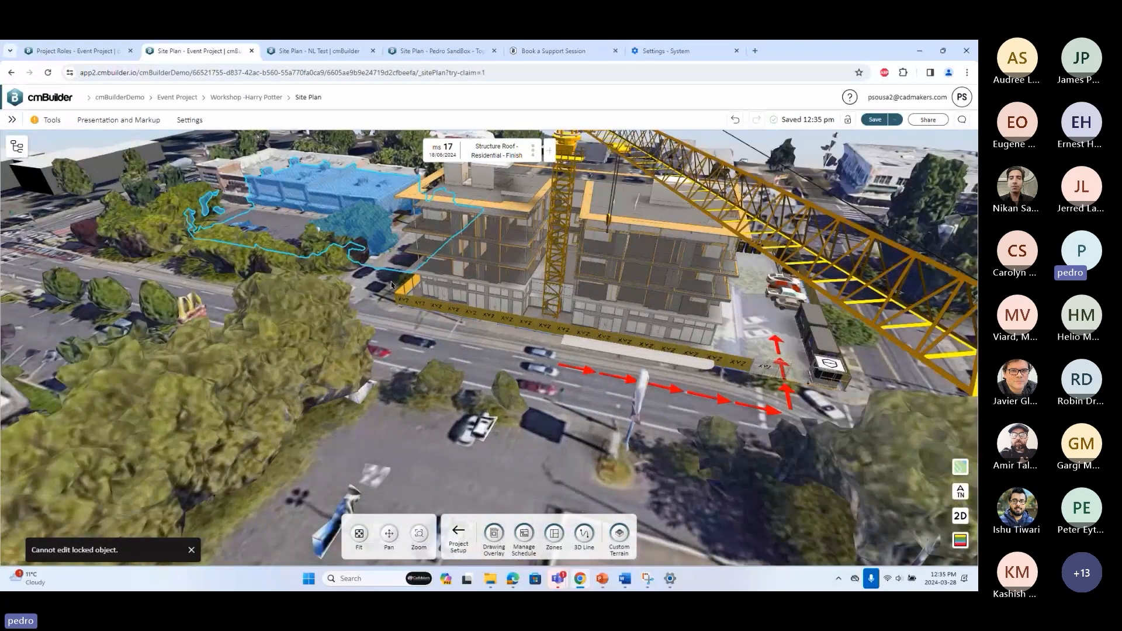
pyautogui.moveTo(392, 285); pyautogui.dragTo(426, 369)
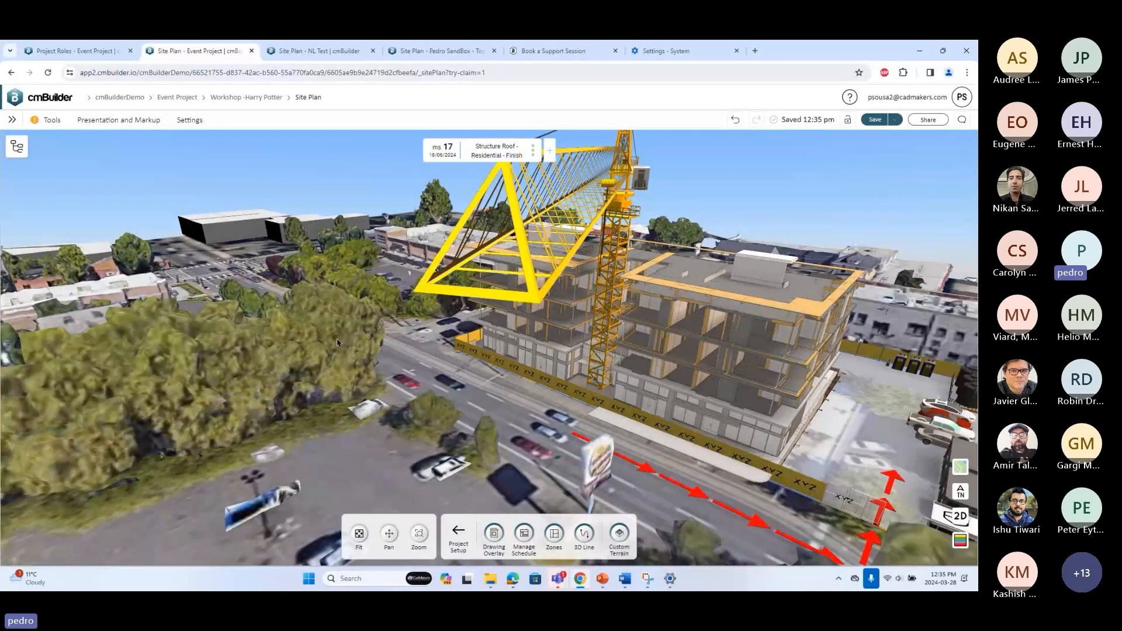
pyautogui.scroll(-5, 311, 332)
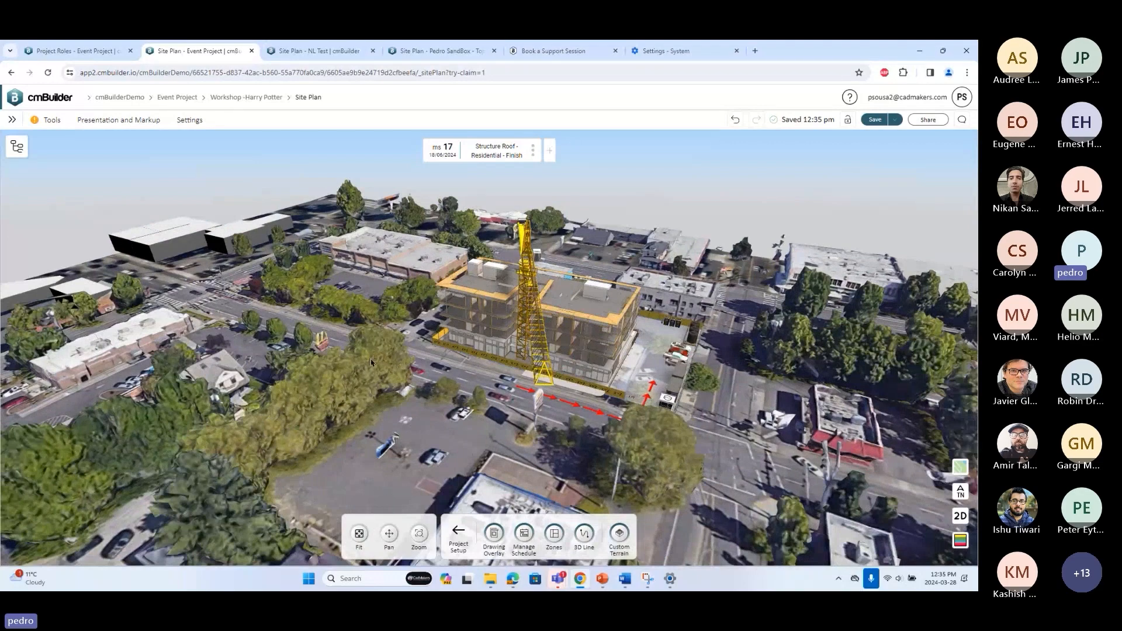
pyautogui.doubleClick(368, 363)
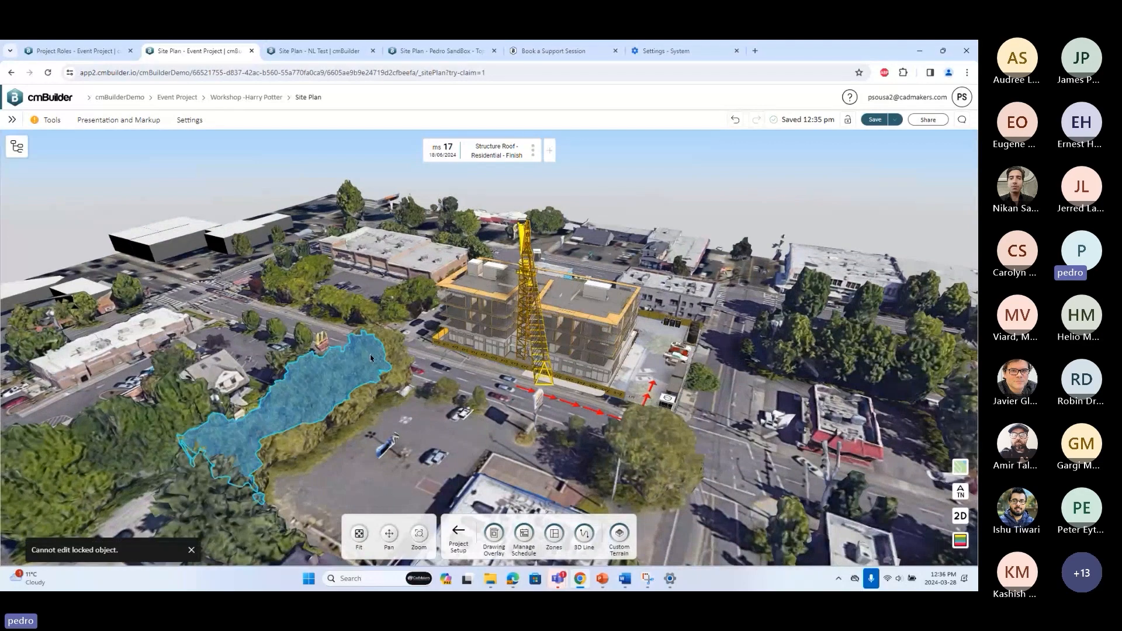
# Unlock the surrounding context model through its row of trees and open its baseline_background settings for editing
pyautogui.rightClick(367, 367)
pyautogui.click(405, 508)
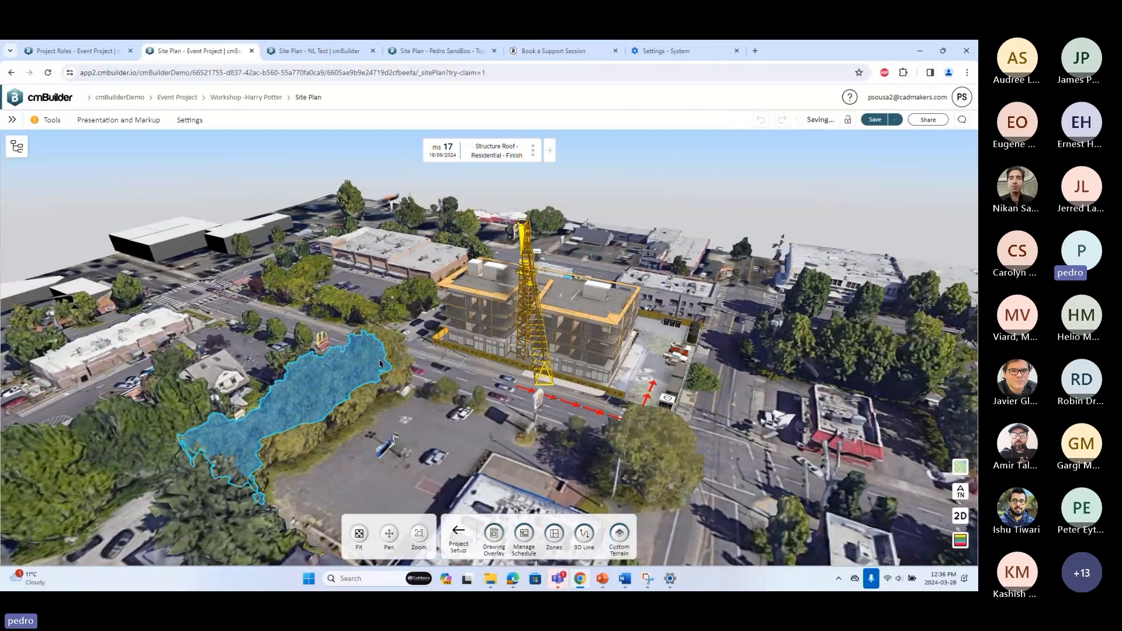
pyautogui.click(400, 360)
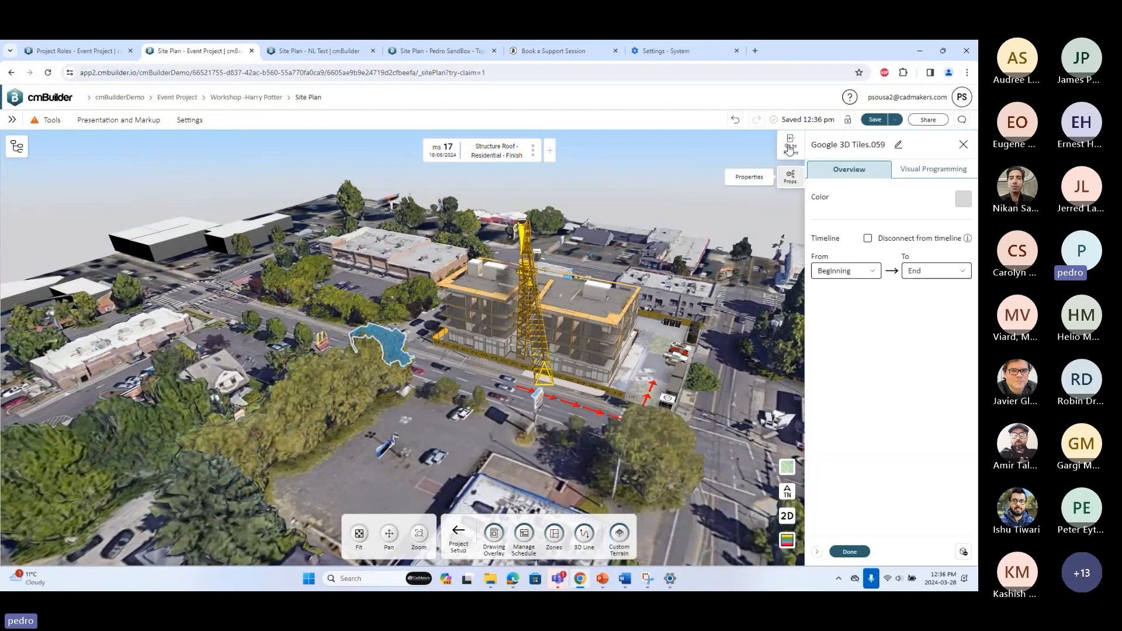
pyautogui.click(589, 301)
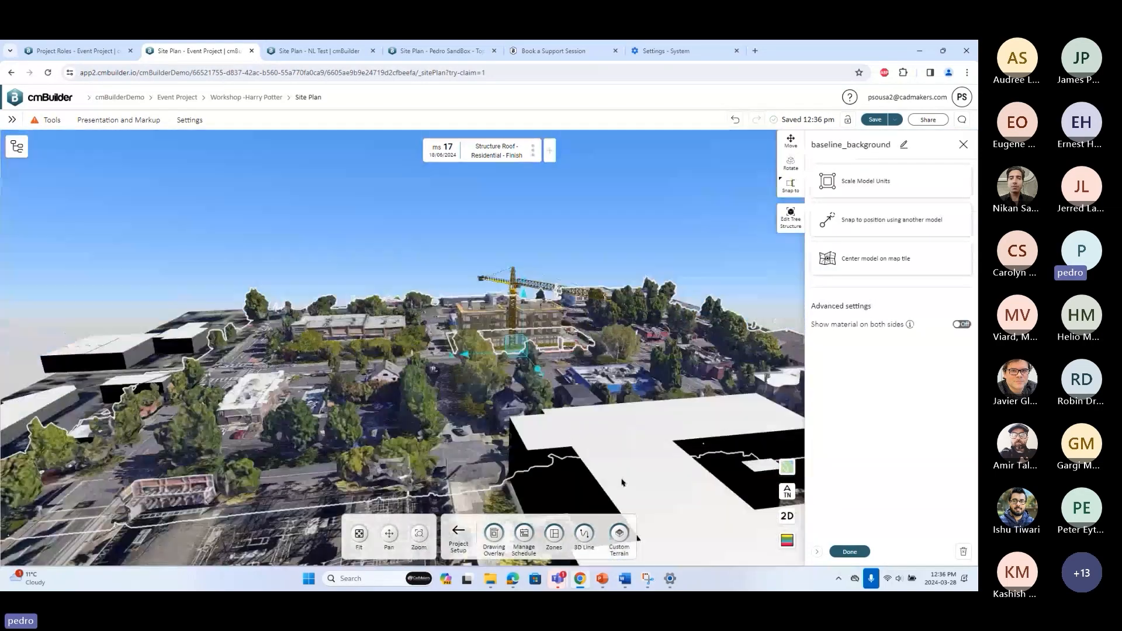
pyautogui.click(848, 552)
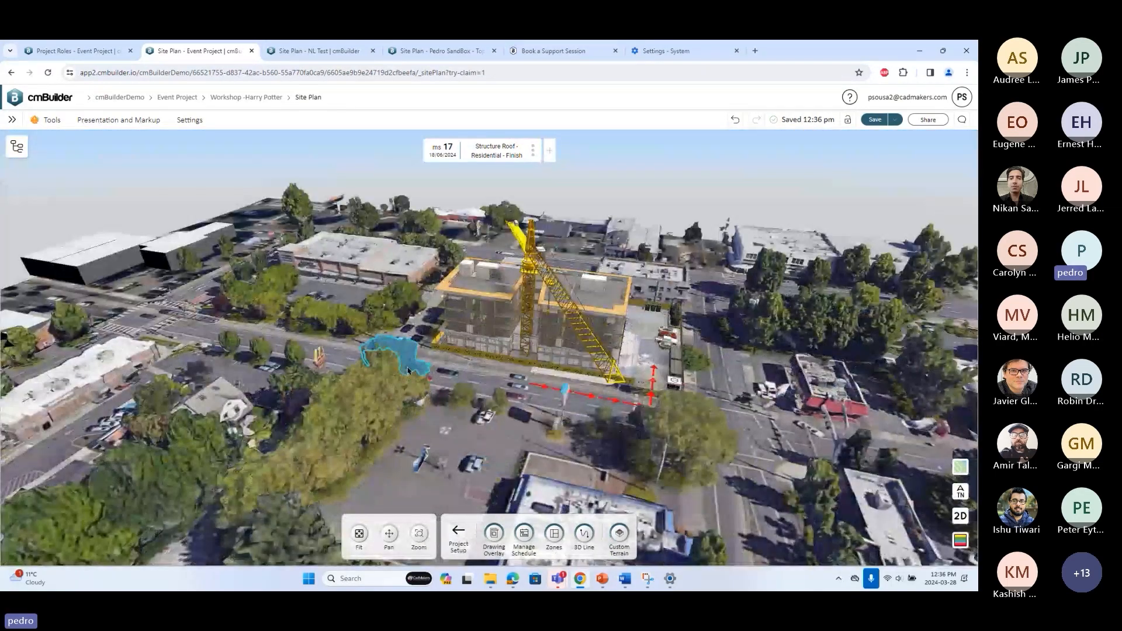
# Lock the surrounding context model again through its street section in front of the construction site
pyautogui.click(408, 370)
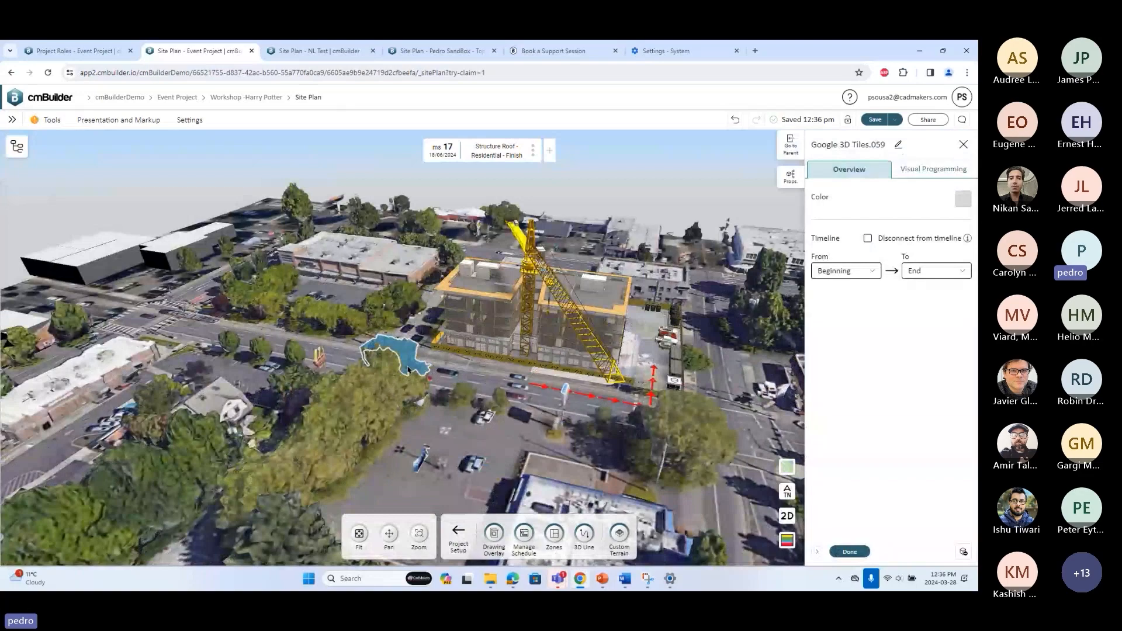
pyautogui.rightClick(409, 368)
pyautogui.click(447, 511)
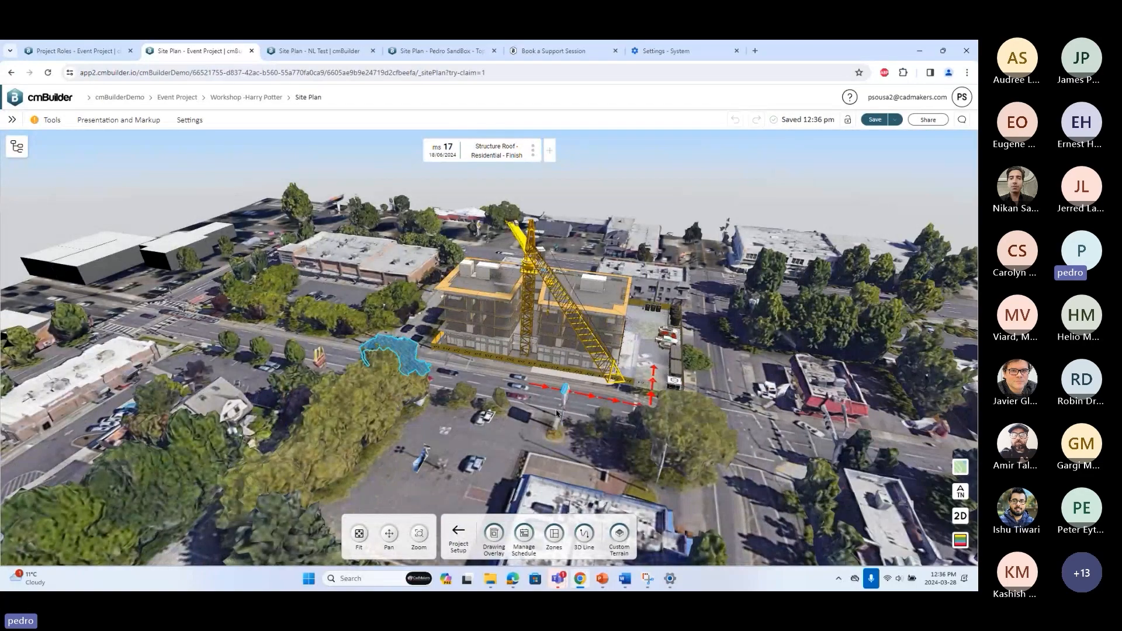
# Switch to PowerPoint to check the Managing Reference Elements slide, and return to the cmBuilder site plan
pyautogui.moveTo(557, 414)
pyautogui.mouseDown()
pyautogui.moveTo(507, 427)
pyautogui.moveTo(548, 423)
pyautogui.mouseUp()
pyautogui.click(612, 586)
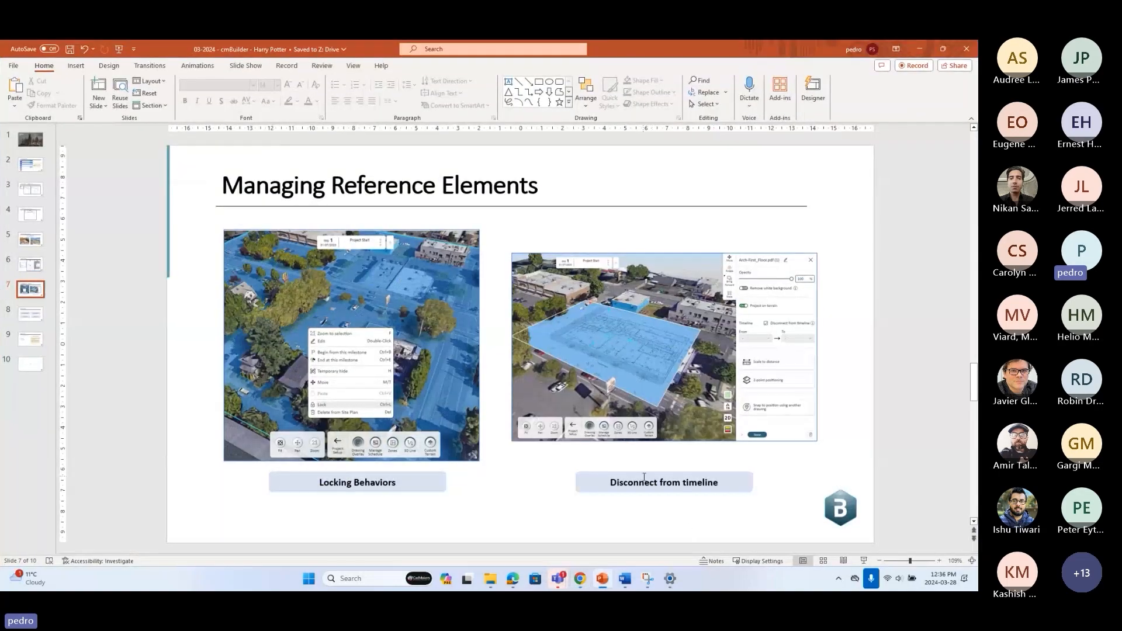
pyautogui.click(919, 49)
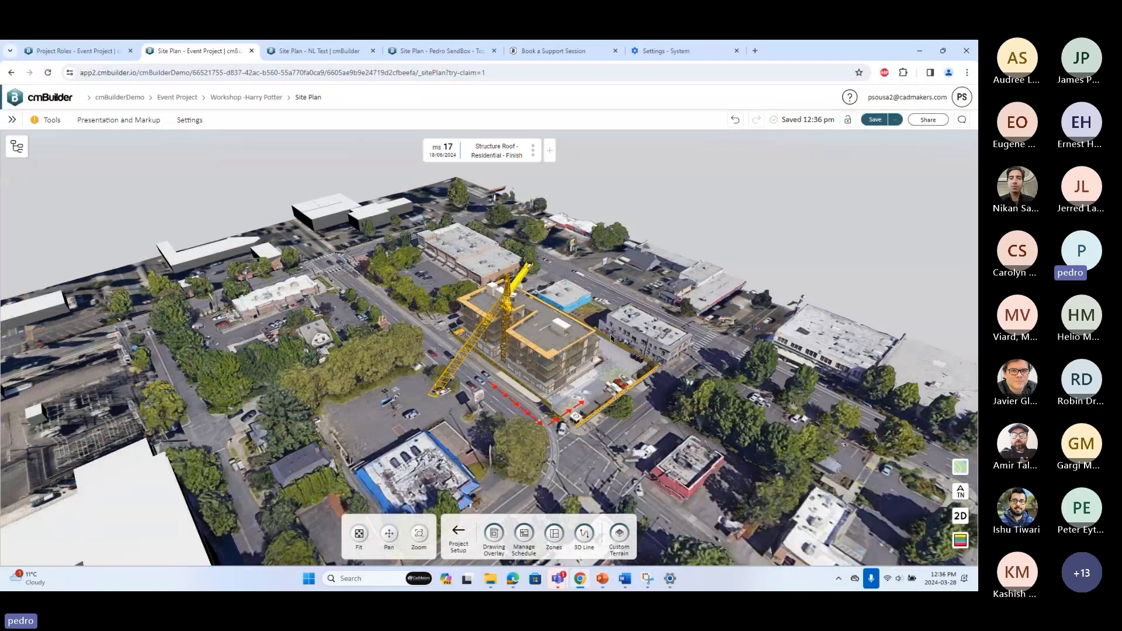
# Step the site plan's timeline back to milestone 2, Mobilize - Finish
pyautogui.scroll(3, 612, 337)
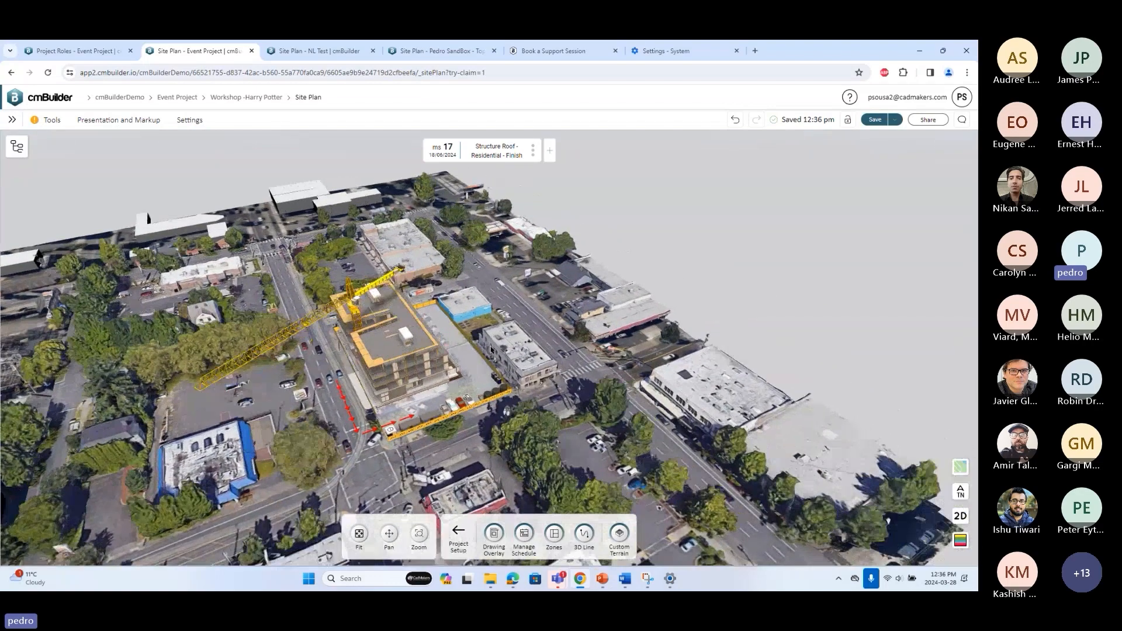
pyautogui.scroll(3, 501, 355)
pyautogui.moveTo(501, 355); pyautogui.dragTo(415, 351)
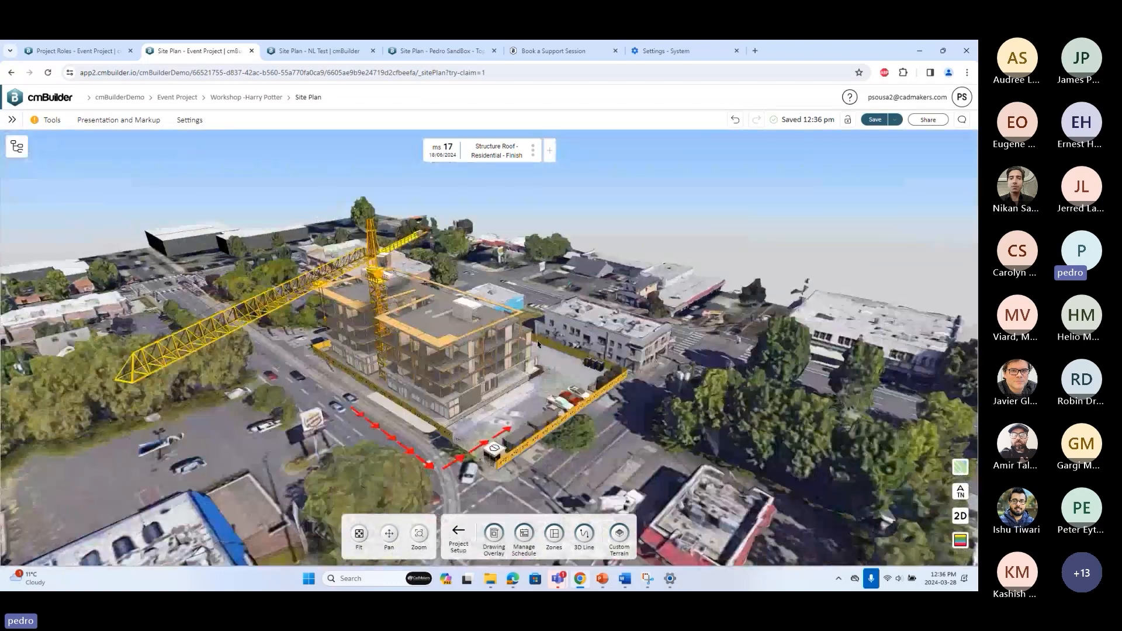
pyautogui.press('Left')
pyautogui.press('Left')
pyautogui.press('Left')
pyautogui.press('Left')
pyautogui.press('Left')
pyautogui.press('Left')
pyautogui.press('Left')
pyautogui.press('Left')
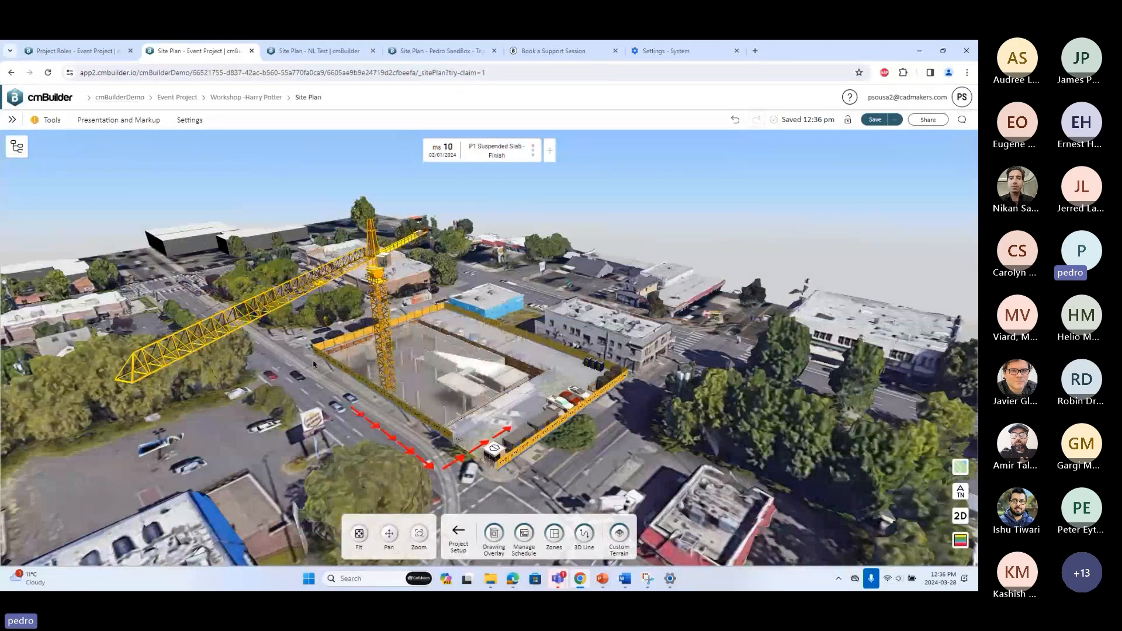
pyautogui.moveTo(313, 360); pyautogui.dragTo(366, 381)
pyautogui.press('Left')
pyautogui.press('Left')
pyautogui.press('Left')
pyautogui.press('Left')
pyautogui.press('Left')
pyautogui.press('Left')
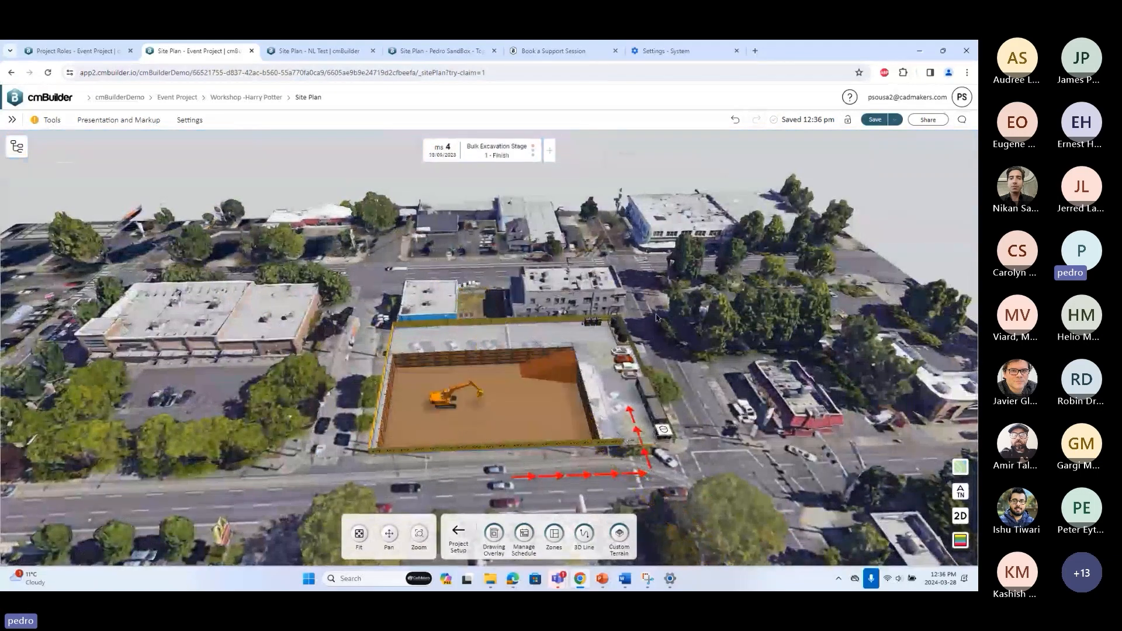
pyautogui.scroll(-5, 349, 345)
pyautogui.moveTo(349, 344)
pyautogui.mouseDown()
pyautogui.moveTo(405, 391)
pyautogui.moveTo(357, 345)
pyautogui.mouseUp()
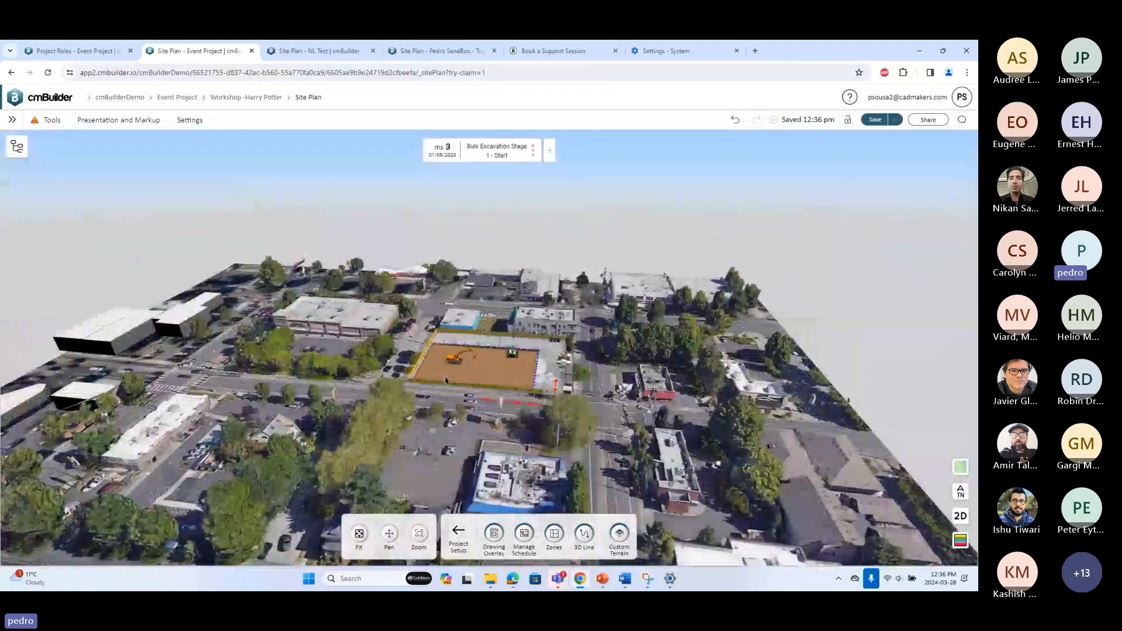
pyautogui.scroll(5, 356, 345)
pyautogui.press('Left')
pyautogui.scroll(-3, 636, 293)
pyautogui.moveTo(635, 292); pyautogui.dragTo(430, 337)
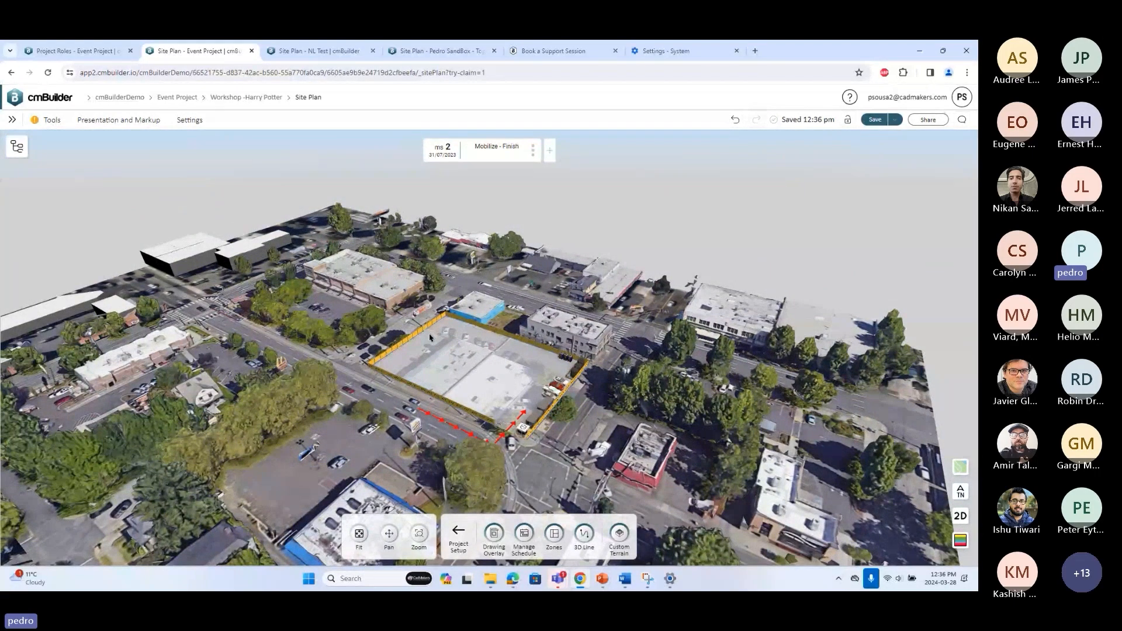
pyautogui.moveTo(430, 337); pyautogui.dragTo(459, 353, button='right')
pyautogui.scroll(4, 458, 354)
pyautogui.moveTo(497, 391); pyautogui.dragTo(467, 364)
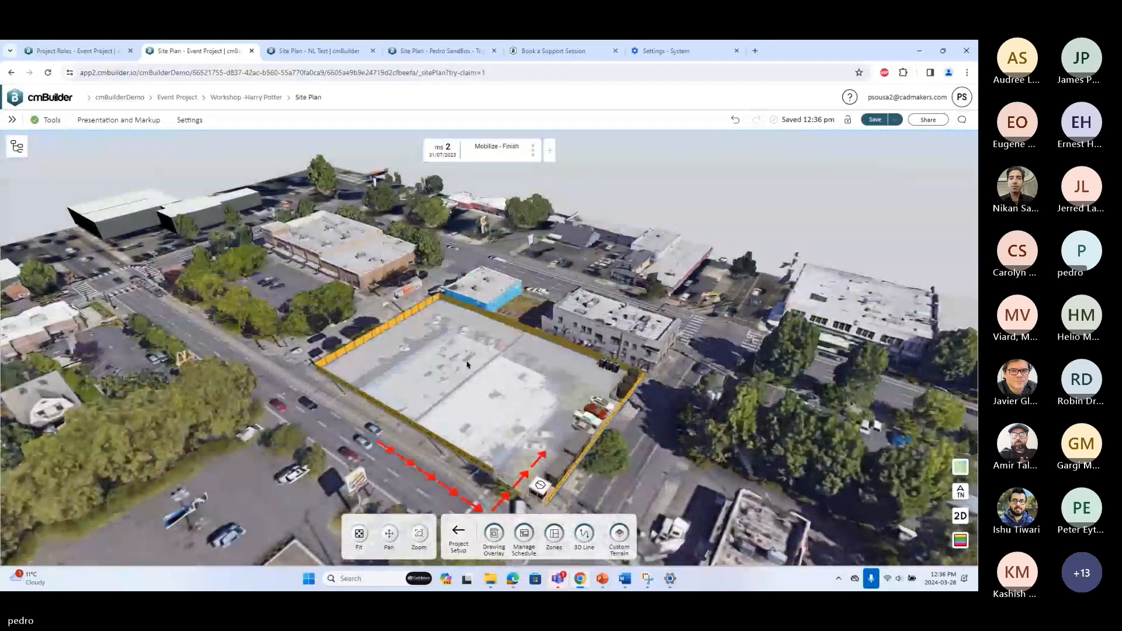
# Open the Arch-First_Floor.pdf (1) drawing overlay for editing
pyautogui.click(493, 535)
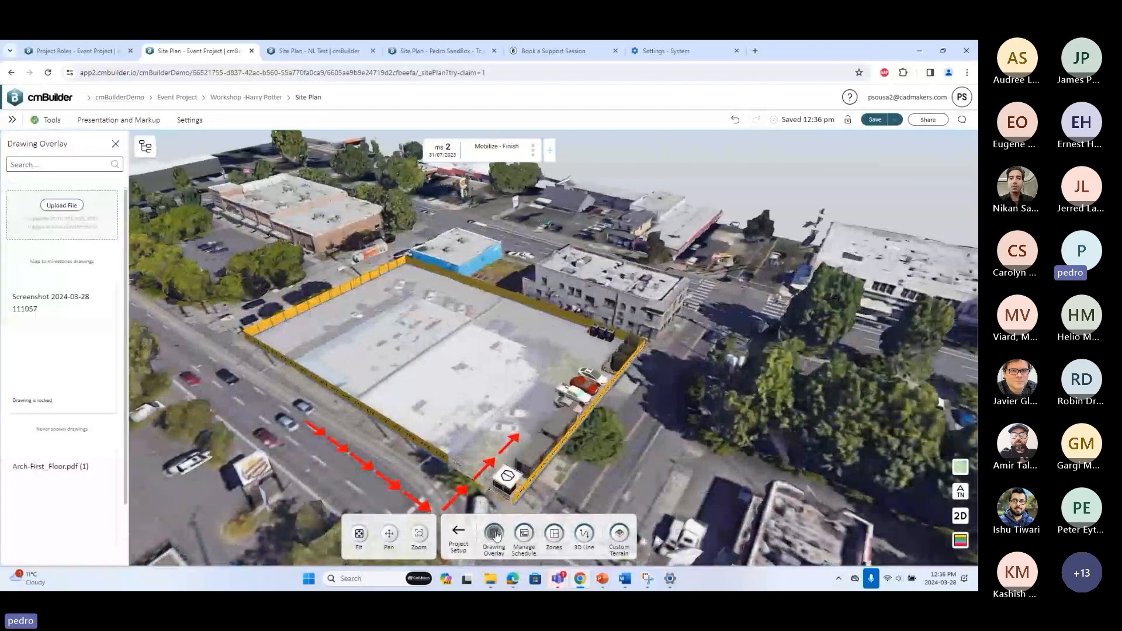
pyautogui.scroll(-1, 61, 450)
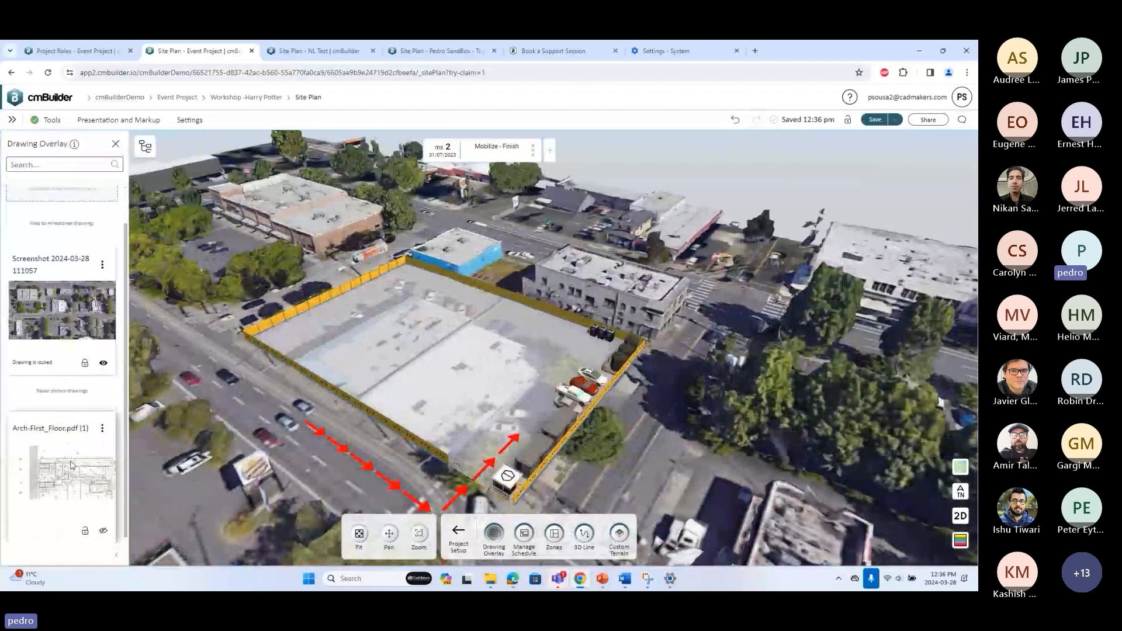
pyautogui.click(71, 465)
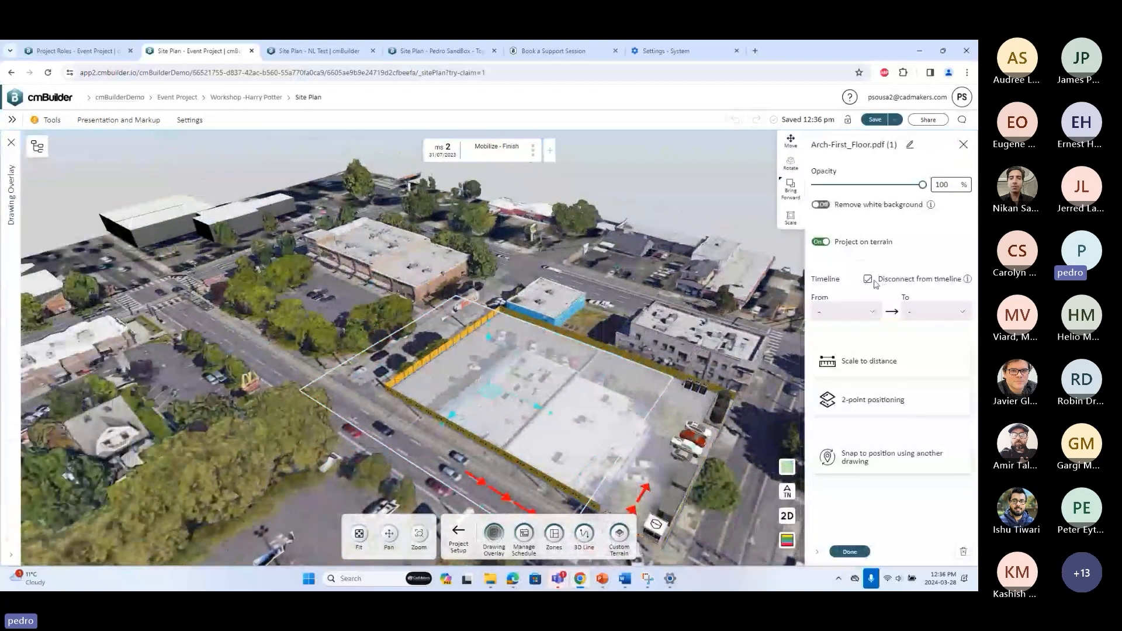
pyautogui.moveTo(540, 319); pyautogui.dragTo(488, 308, button='right')
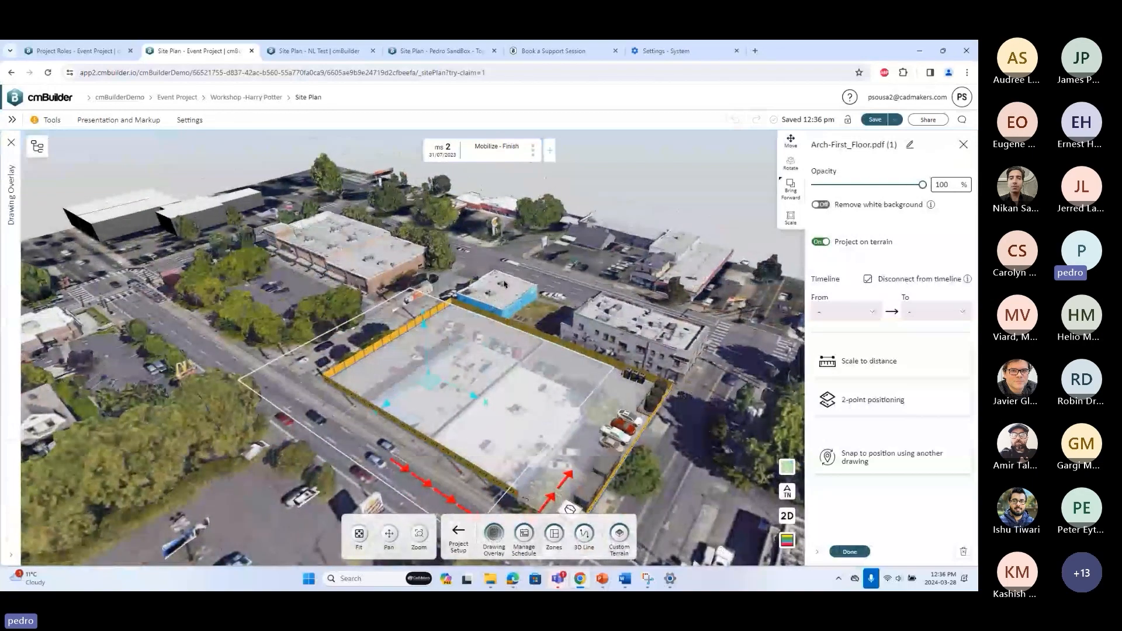
# Check the object tree, reconnect the Arch-First_Floor.pdf (1) drawing to the timeline, and view its available start milestones
pyautogui.click(36, 146)
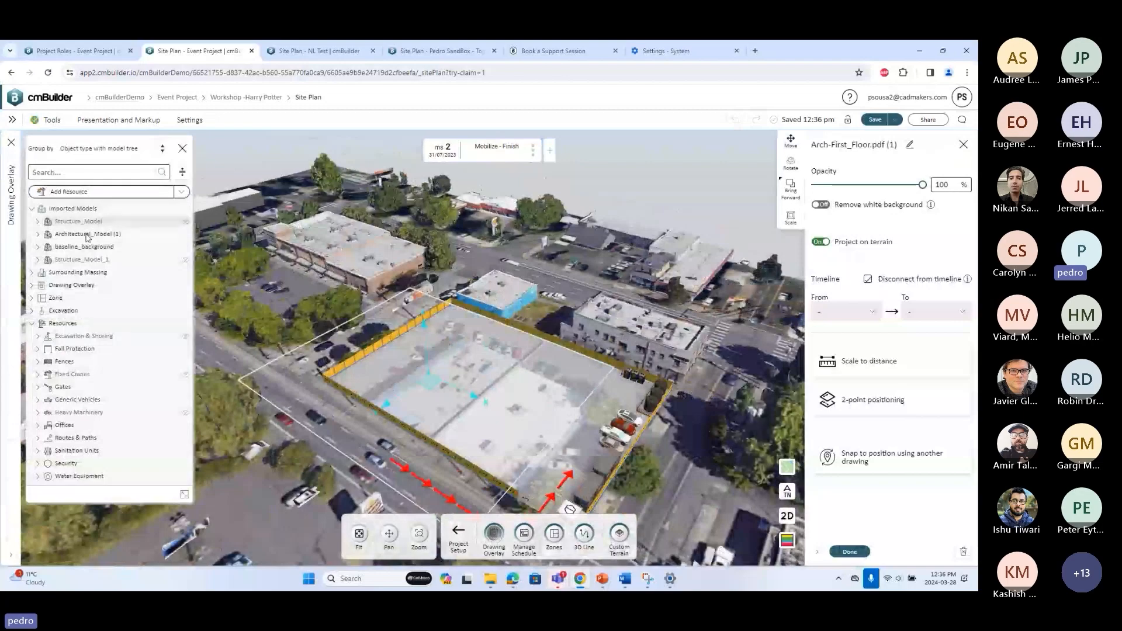
pyautogui.click(185, 496)
pyautogui.moveTo(752, 425); pyautogui.dragTo(724, 408, button='right')
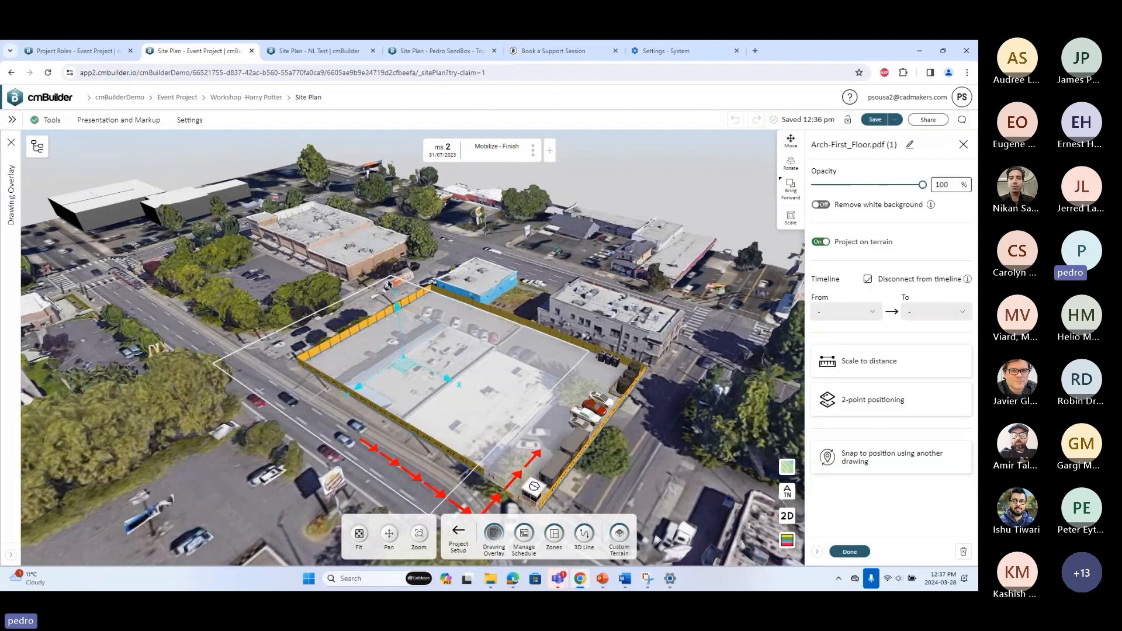
pyautogui.moveTo(531, 412); pyautogui.dragTo(564, 377)
pyautogui.click(867, 280)
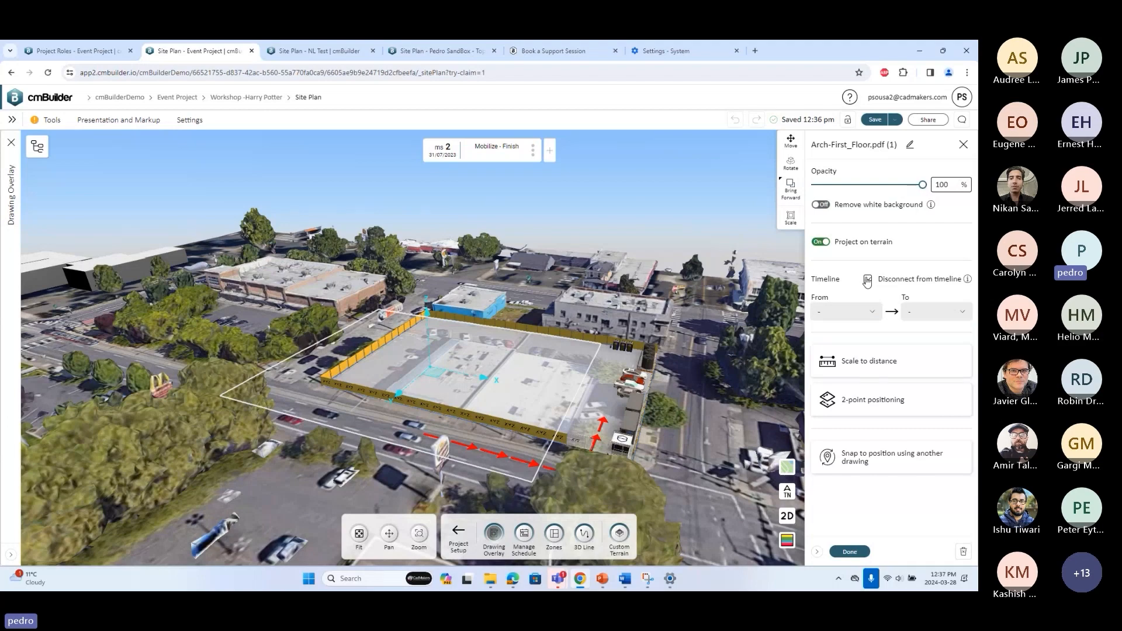
pyautogui.click(868, 280)
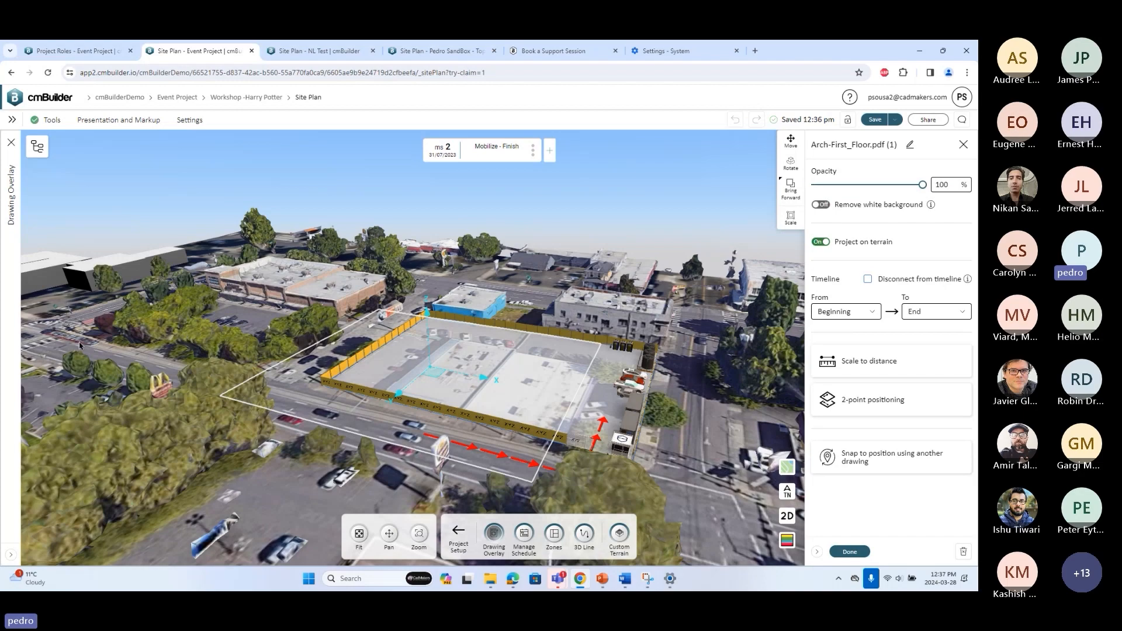
pyautogui.moveTo(186, 280); pyautogui.dragTo(227, 335)
pyautogui.click(845, 312)
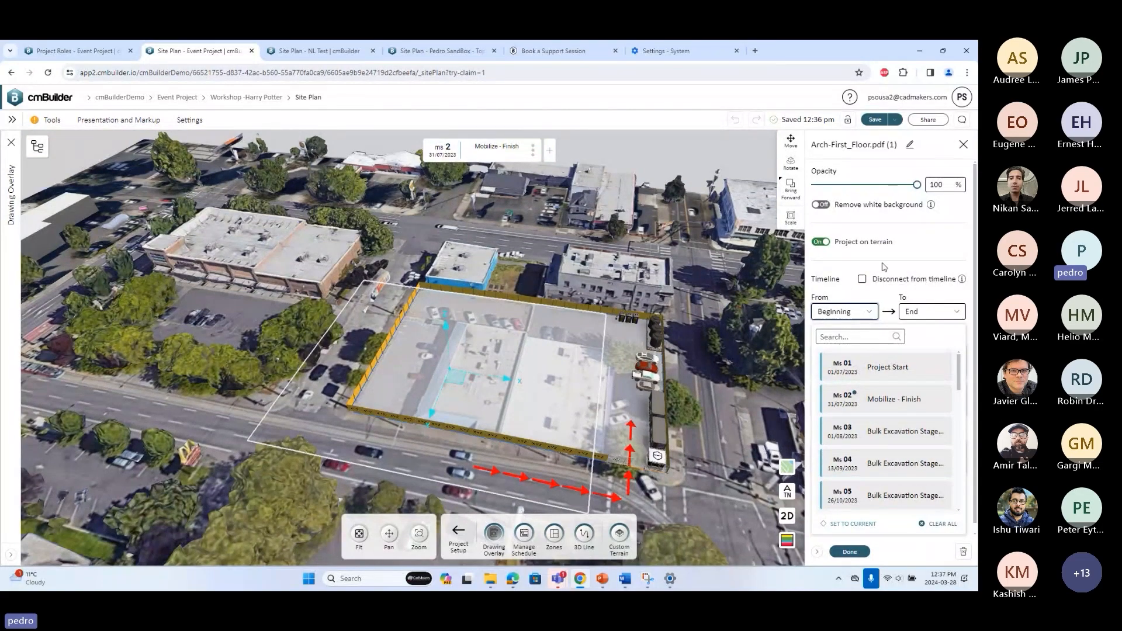
pyautogui.click(857, 291)
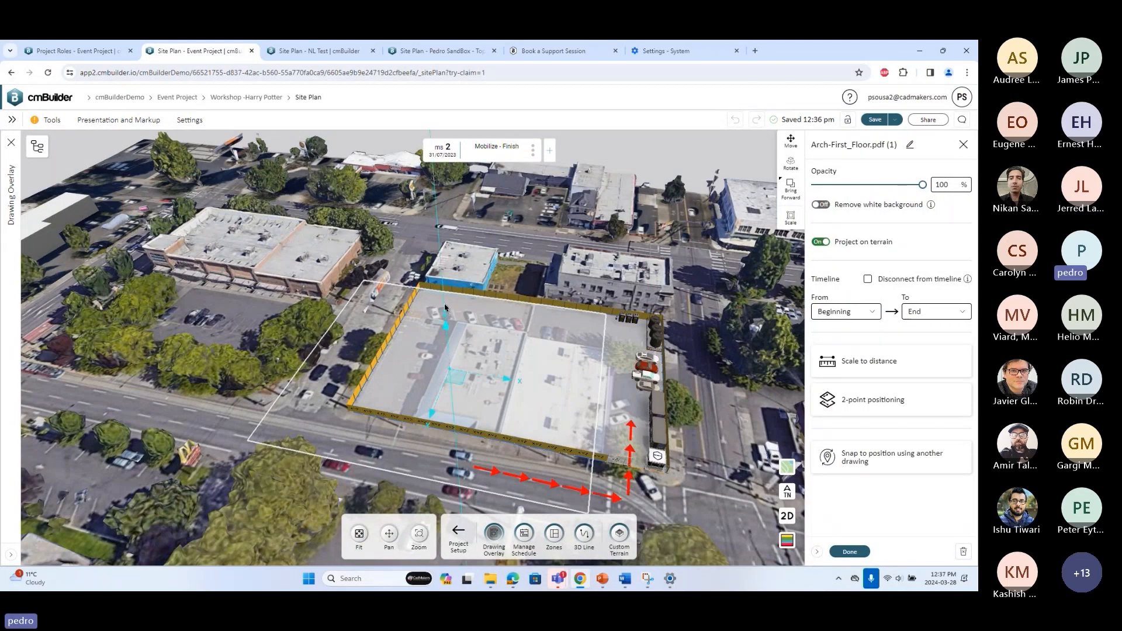
# Turn off terrain projection for the Arch-First_Floor.pdf (1) drawing and raise it above the site to a Z position of about 188.71 ft
pyautogui.click(820, 241)
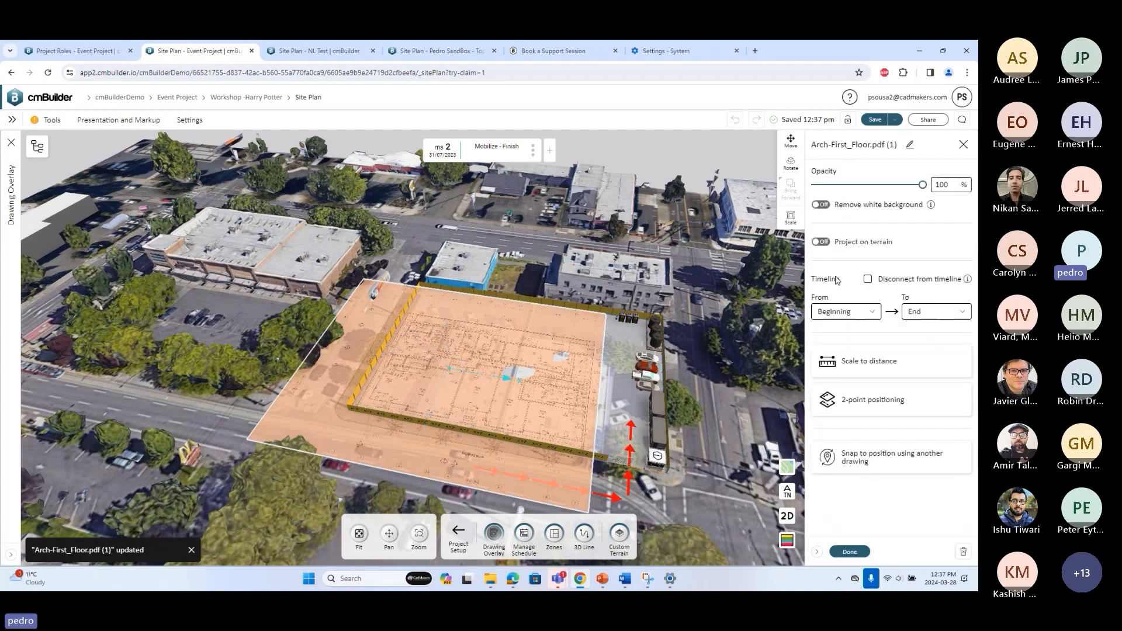
pyautogui.moveTo(551, 381); pyautogui.dragTo(510, 351)
pyautogui.click(793, 162)
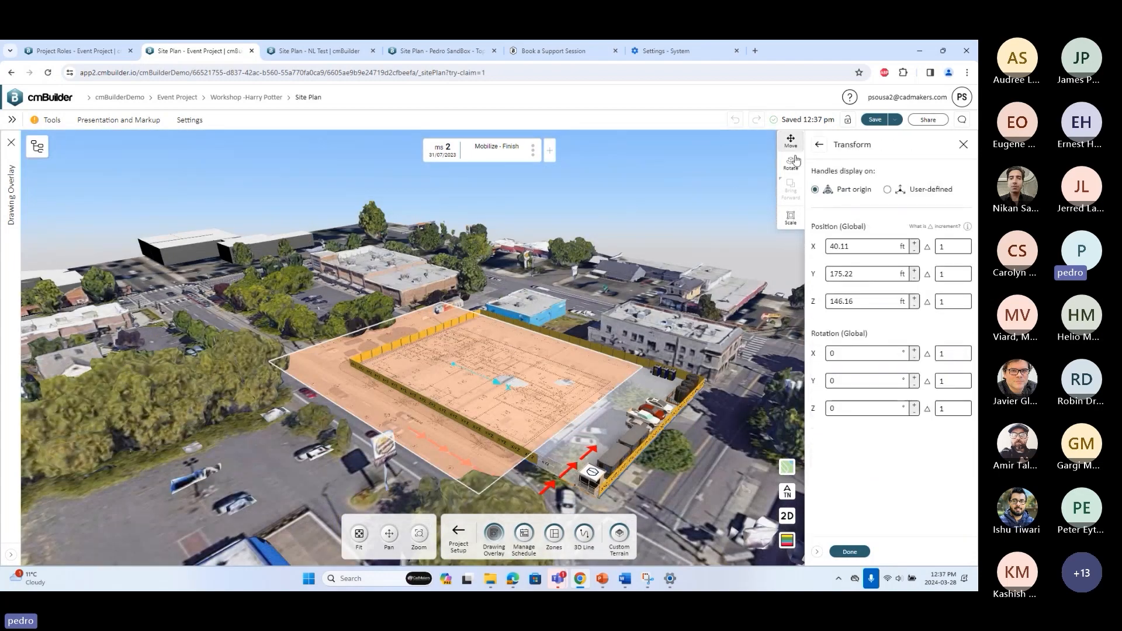
pyautogui.moveTo(452, 311); pyautogui.dragTo(450, 253)
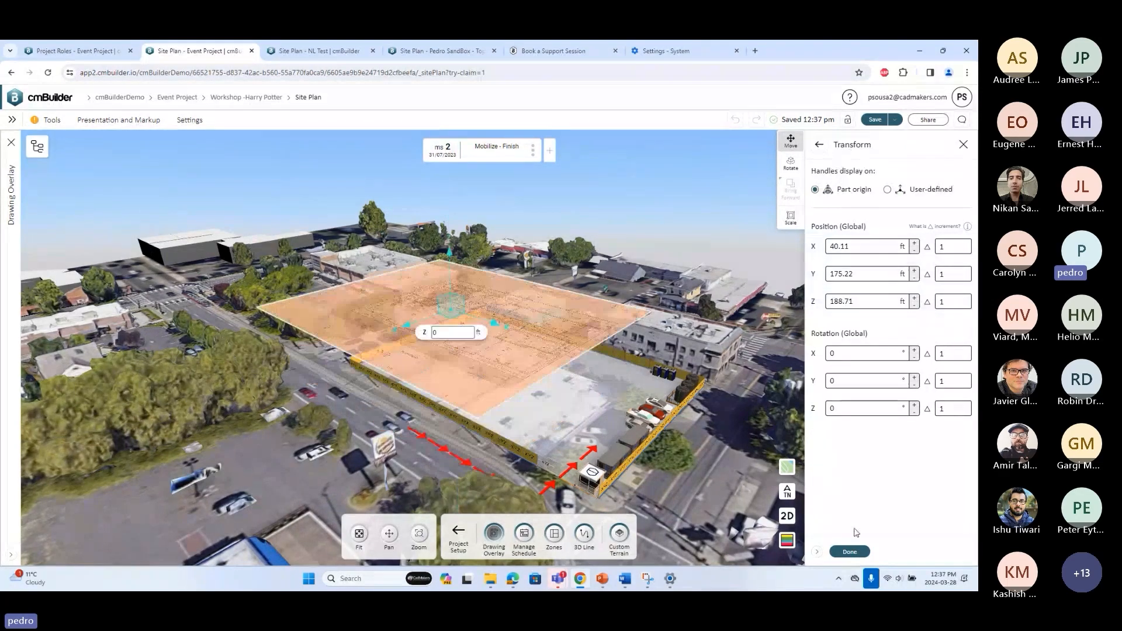
pyautogui.click(850, 551)
pyautogui.click(850, 552)
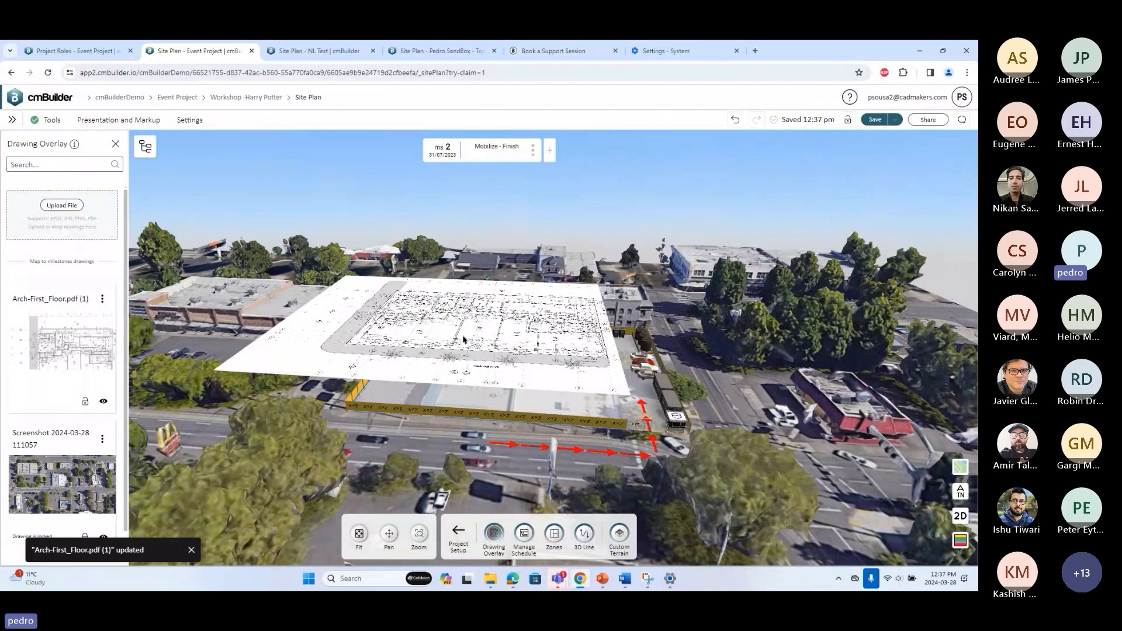
pyautogui.moveTo(464, 339)
pyautogui.mouseDown()
pyautogui.moveTo(578, 328)
pyautogui.moveTo(610, 263)
pyautogui.moveTo(496, 341)
pyautogui.moveTo(437, 285)
pyautogui.moveTo(395, 327)
pyautogui.moveTo(494, 319)
pyautogui.moveTo(475, 308)
pyautogui.moveTo(490, 331)
pyautogui.mouseUp()
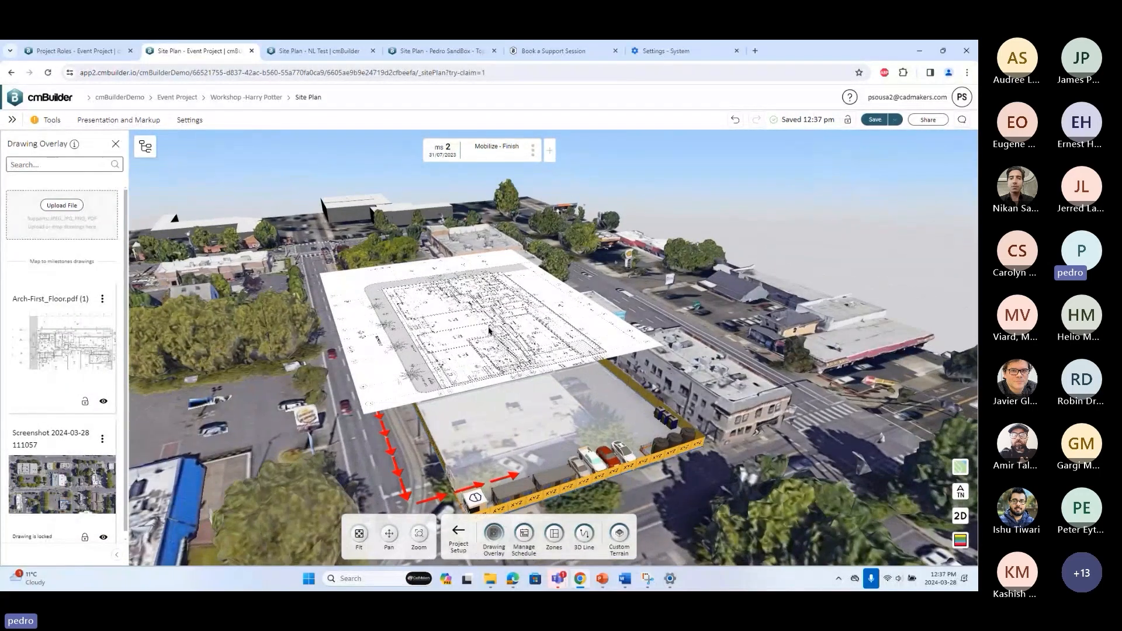
# Project the raised Arch-First_Floor.pdf (1) drawing on the terrain again and disconnect it from the timeline
pyautogui.click(464, 310)
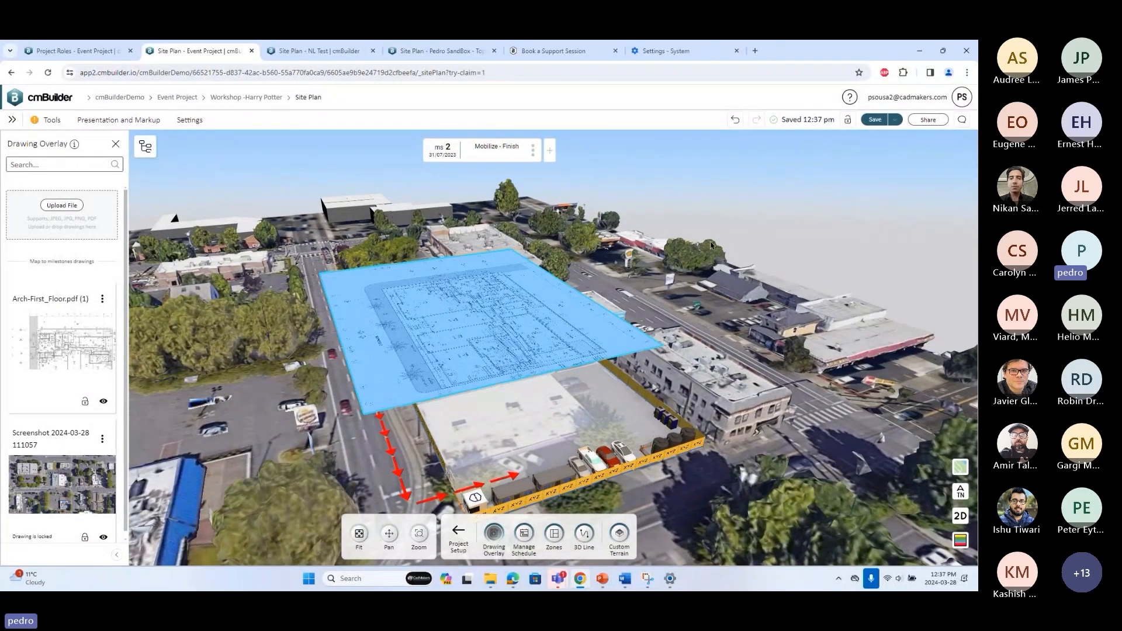
pyautogui.moveTo(712, 246); pyautogui.dragTo(460, 318)
pyautogui.rightClick(459, 319)
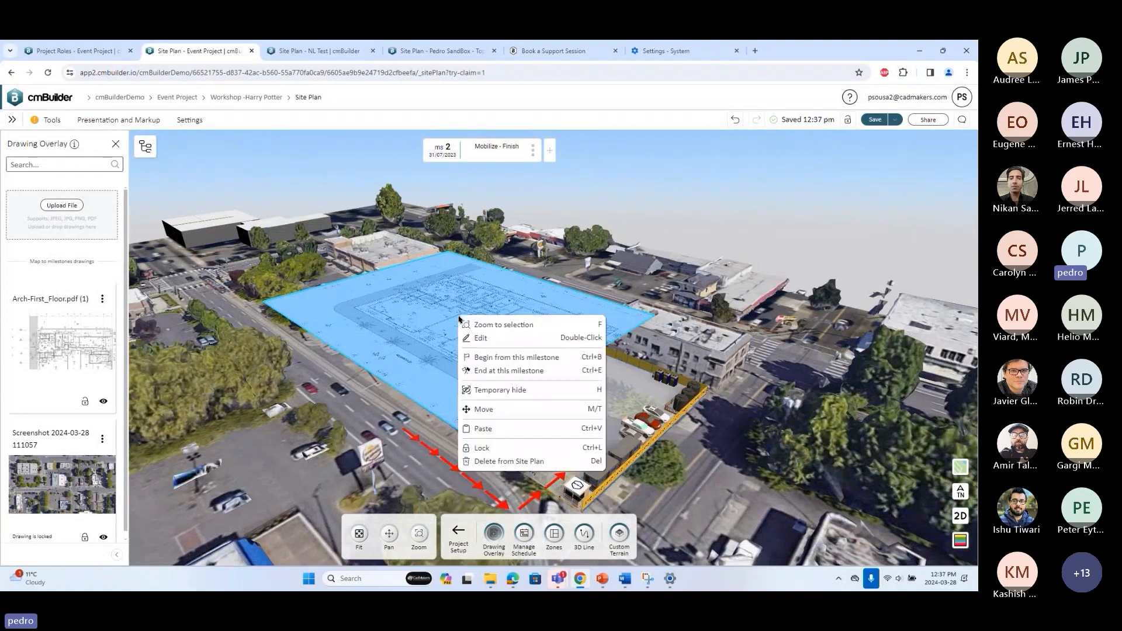
pyautogui.click(489, 339)
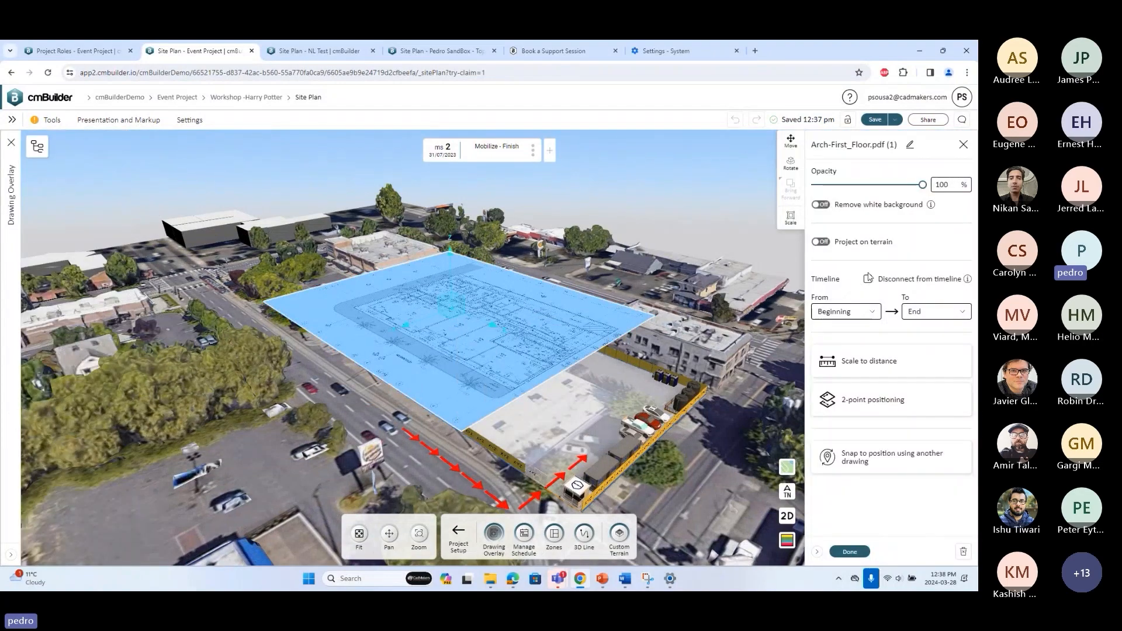
pyautogui.click(820, 241)
pyautogui.click(868, 279)
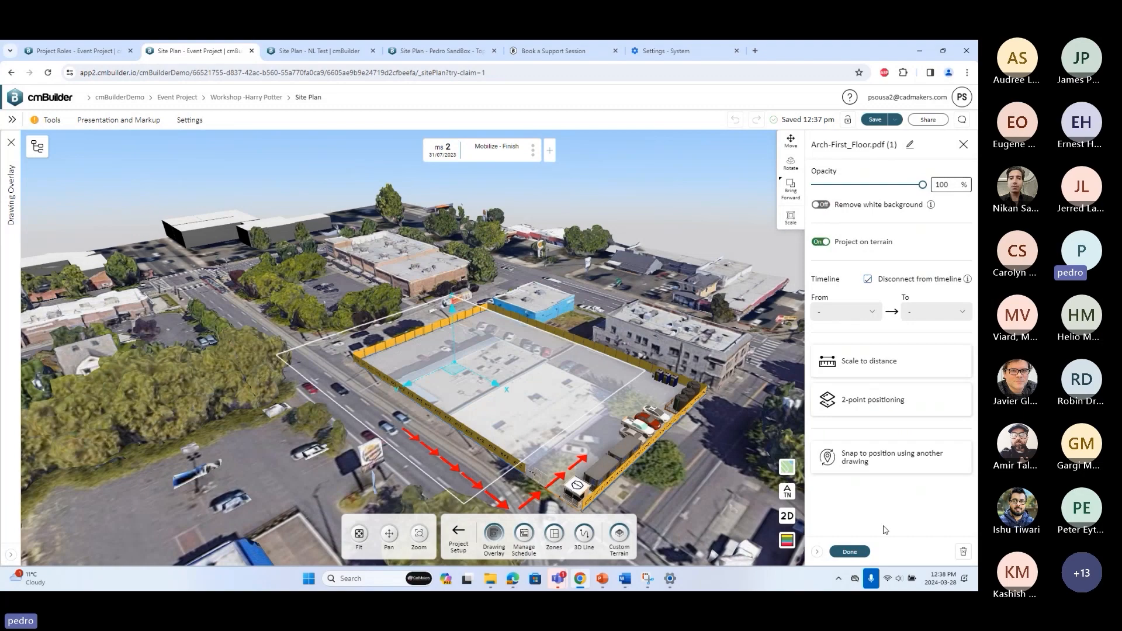
pyautogui.click(849, 552)
pyautogui.moveTo(435, 367); pyautogui.dragTo(528, 374)
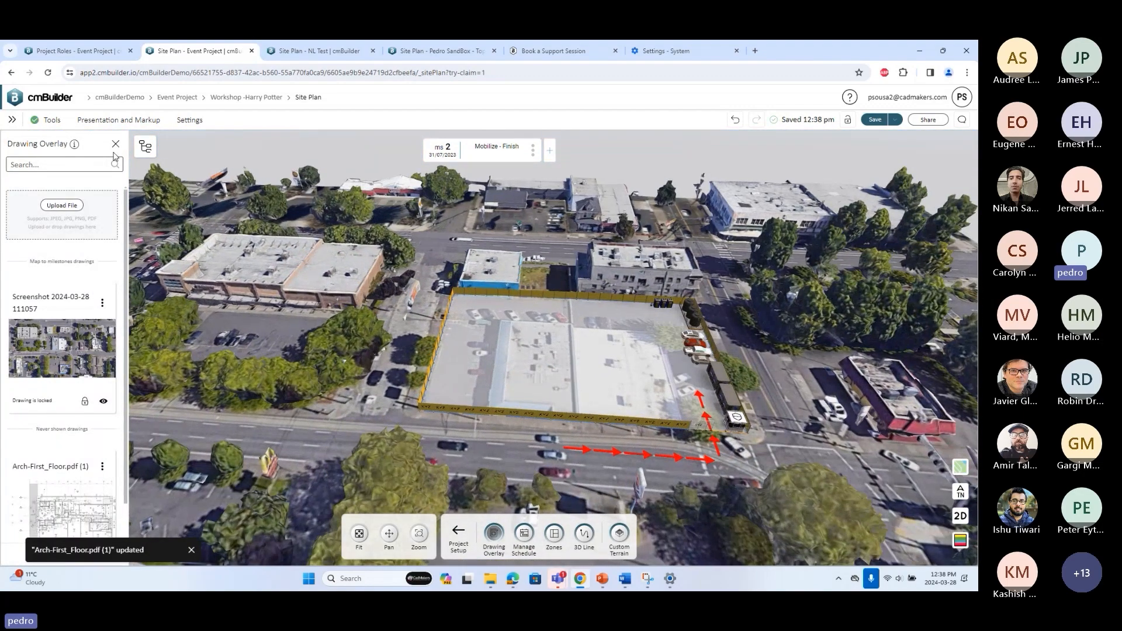
# Reopen the drawing overlay list and temporarily show, then hide the Arch-First_Floor.pdf (1) drawing from its entry
pyautogui.click(115, 143)
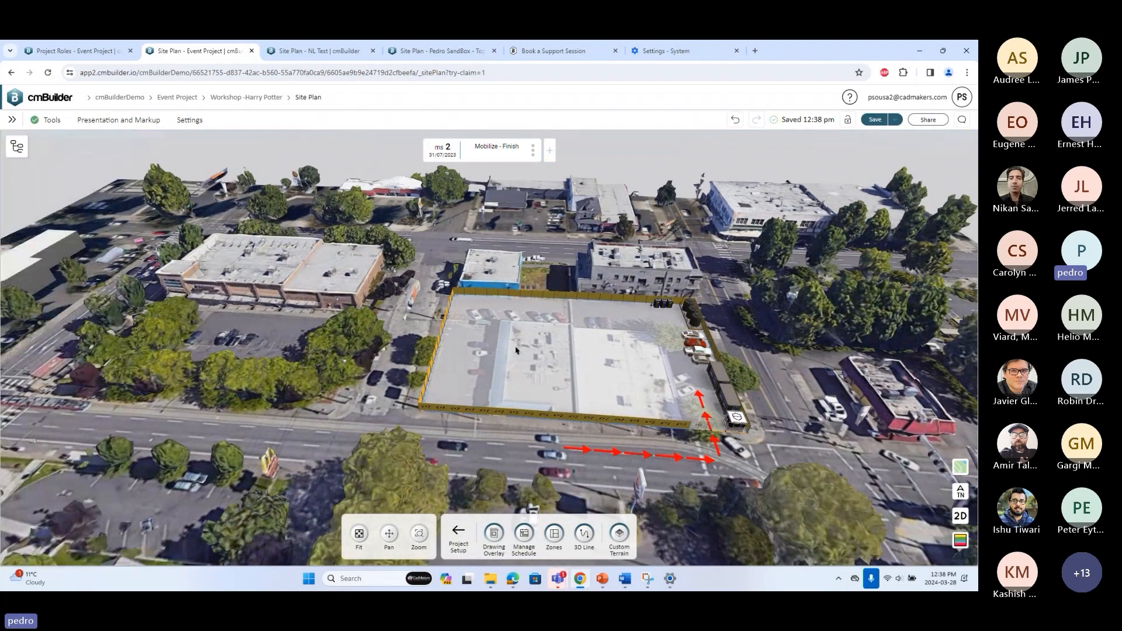
pyautogui.click(494, 534)
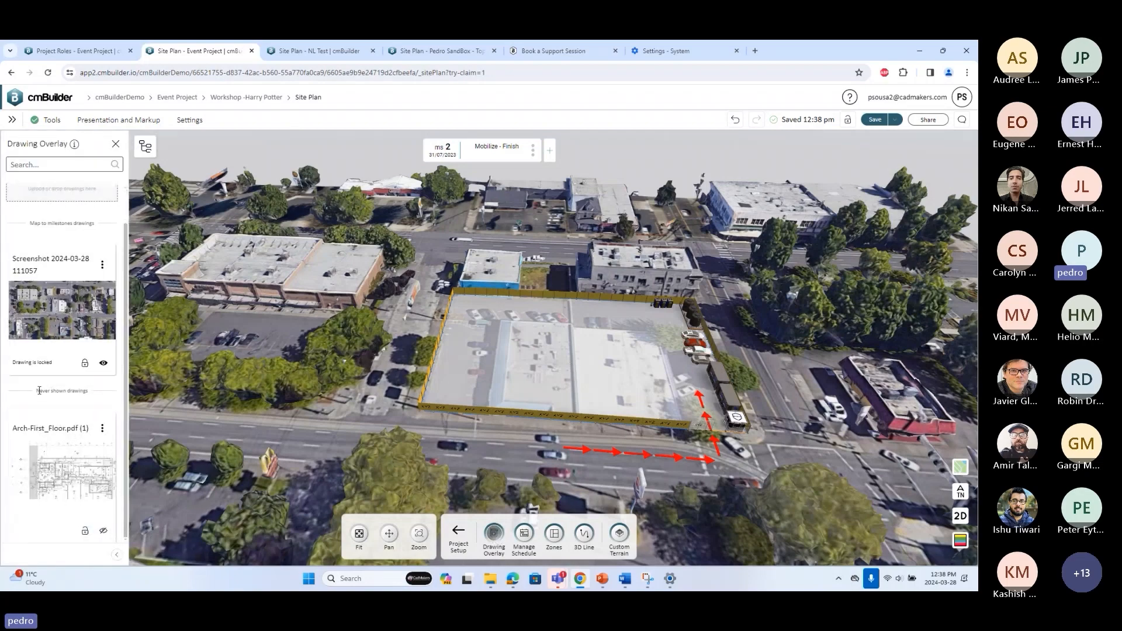
pyautogui.click(104, 531)
pyautogui.click(105, 532)
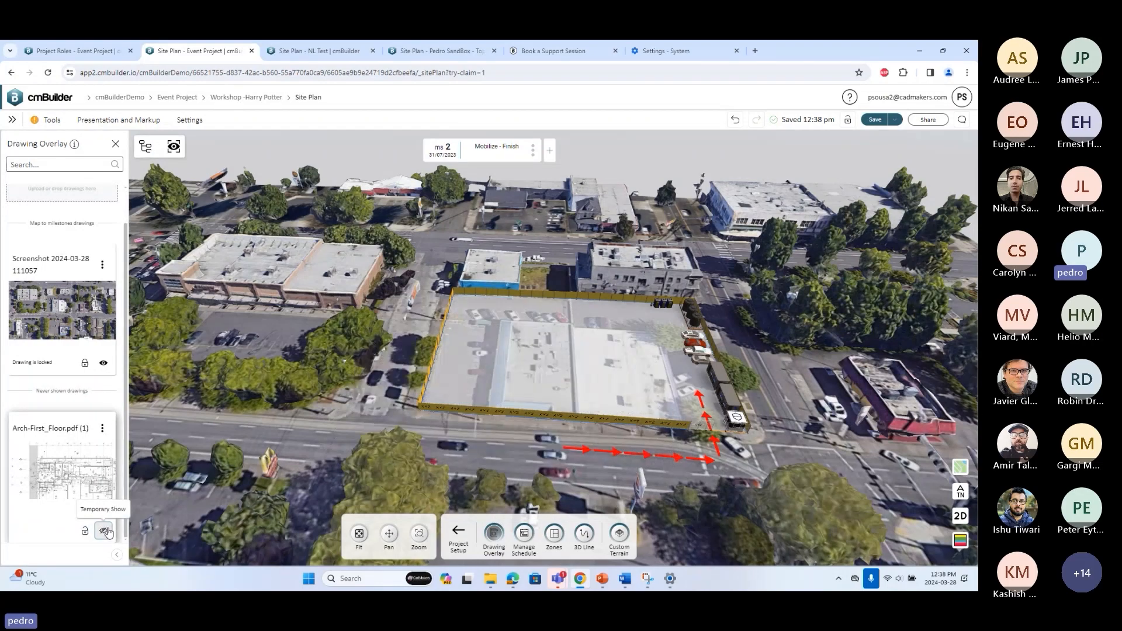
# Find Arch-First_Floor.pdf (1) in the object tree, switch its temporary visibility on and off there, and close the tree
pyautogui.click(145, 147)
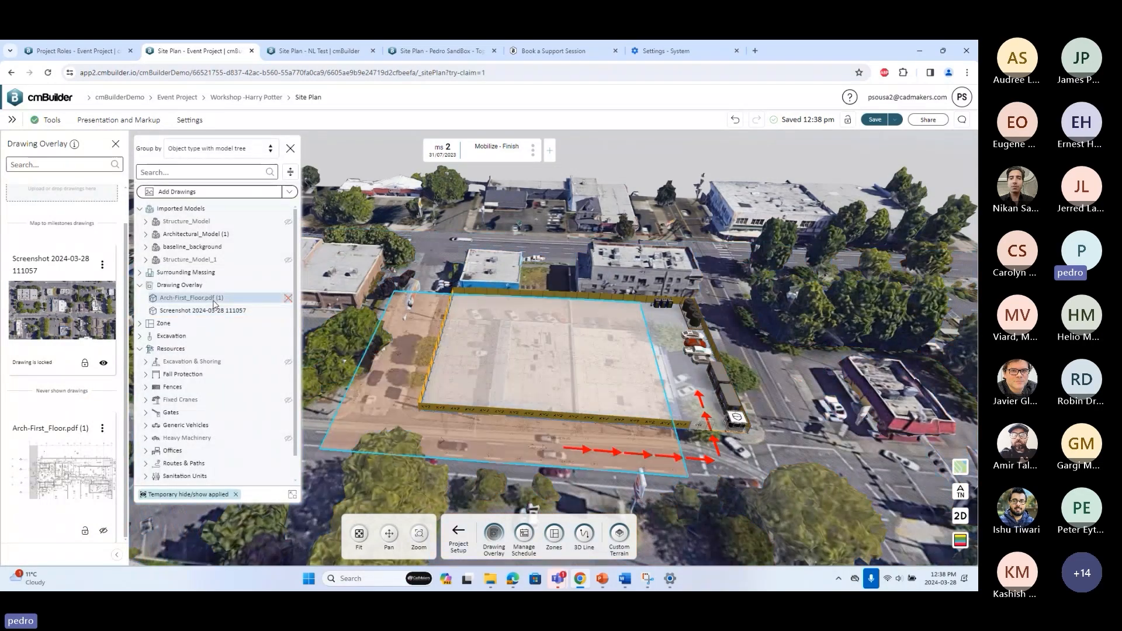
pyautogui.click(289, 298)
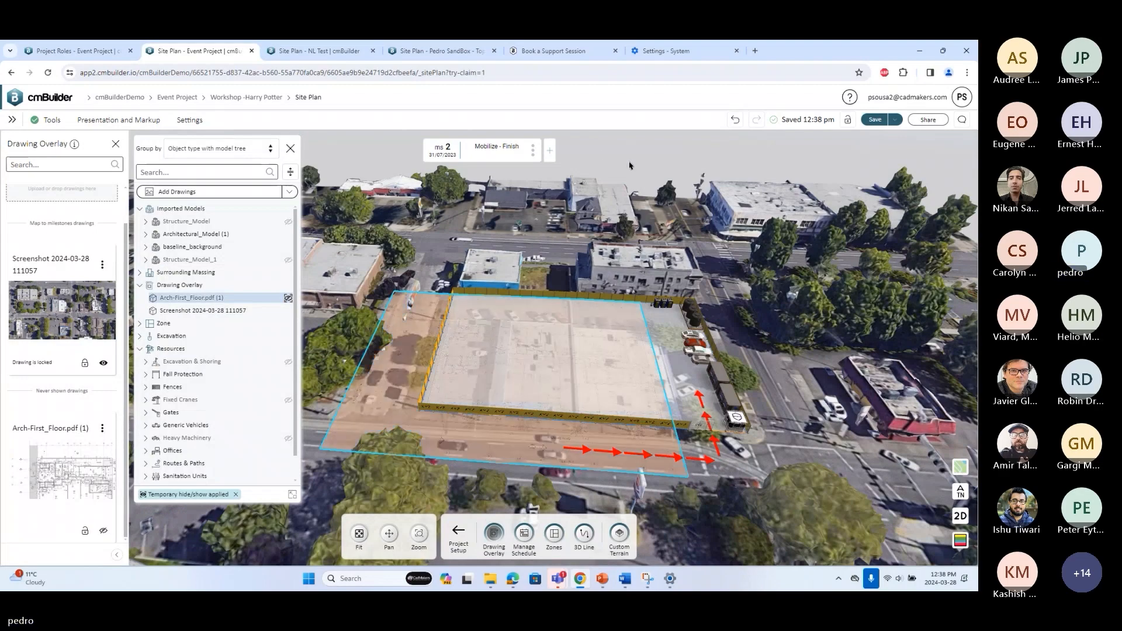
pyautogui.click(289, 298)
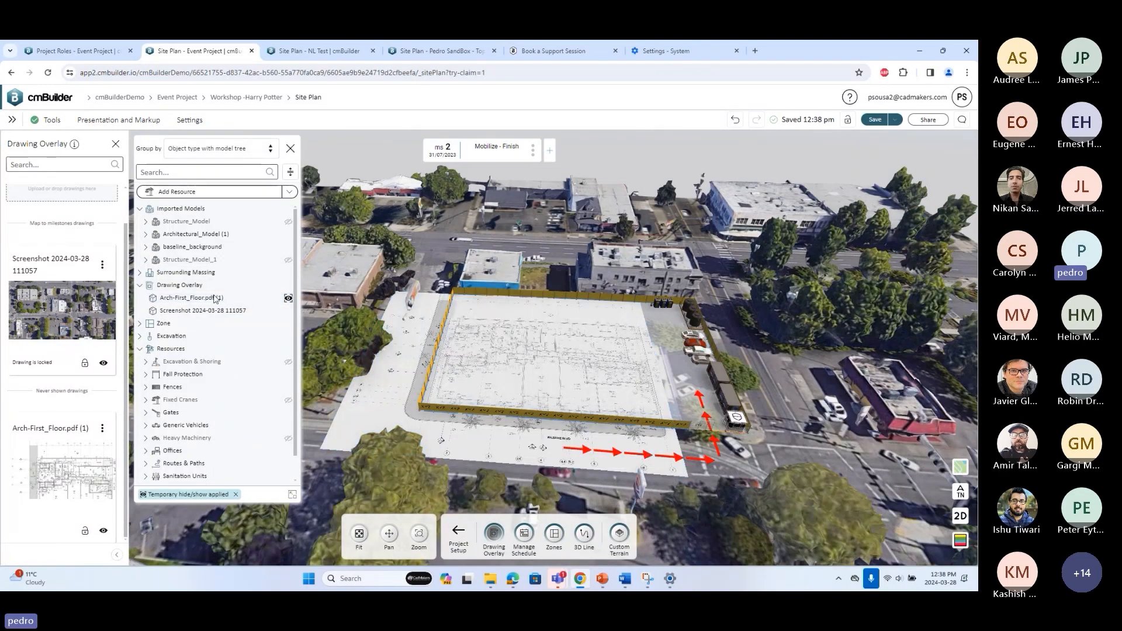
pyautogui.click(288, 298)
pyautogui.click(290, 148)
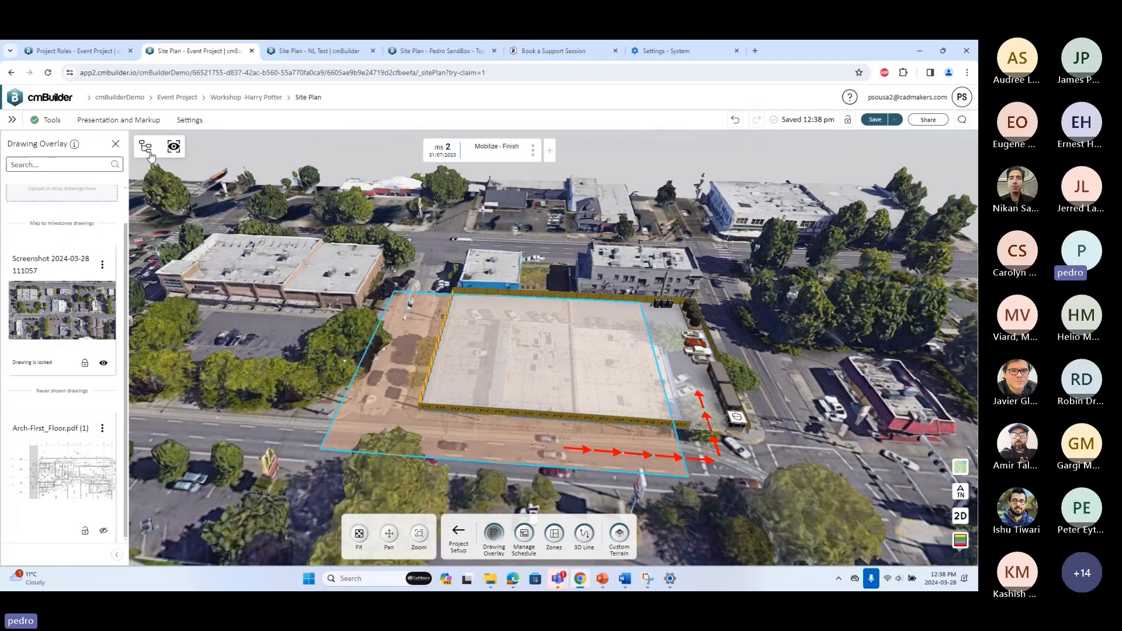
# Close the drawing overlay list and toggle Arch-First_Floor.pdf (1) on and off among the never shown 2D drawing overlays, leaving it hidden
pyautogui.click(115, 143)
pyautogui.click(56, 120)
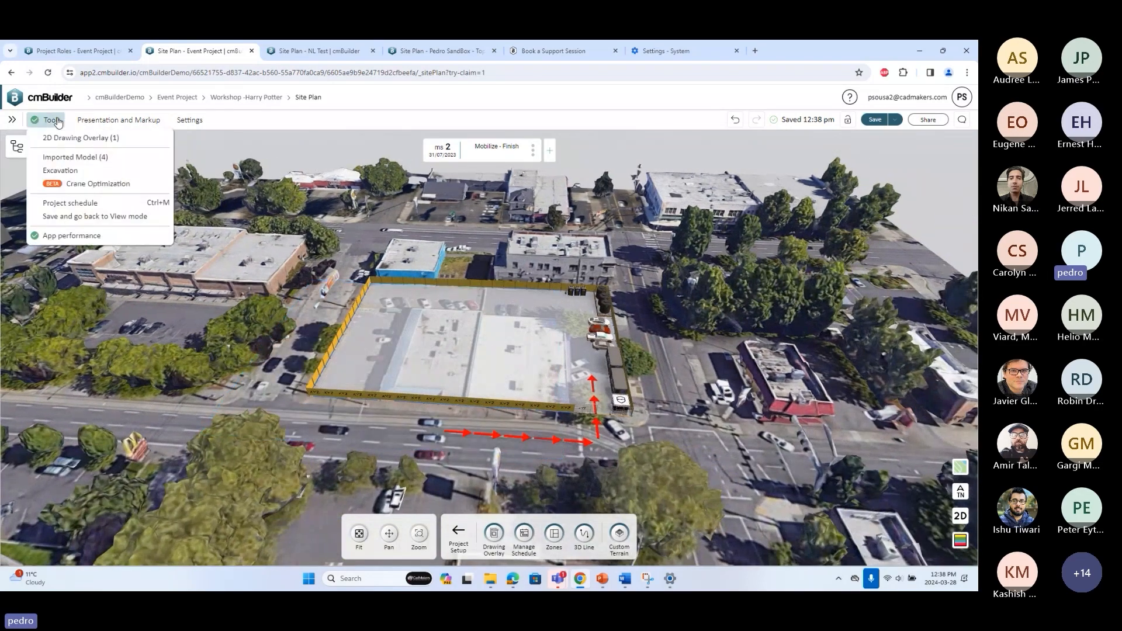
pyautogui.moveTo(145, 139)
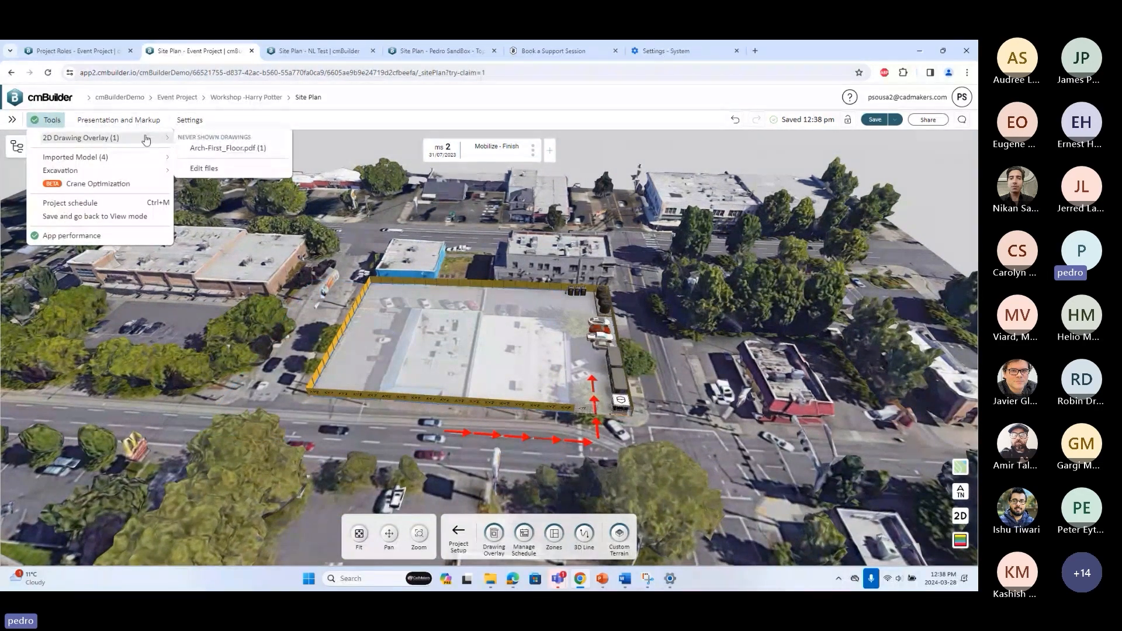
pyautogui.click(211, 149)
pyautogui.click(211, 149)
pyautogui.click(211, 150)
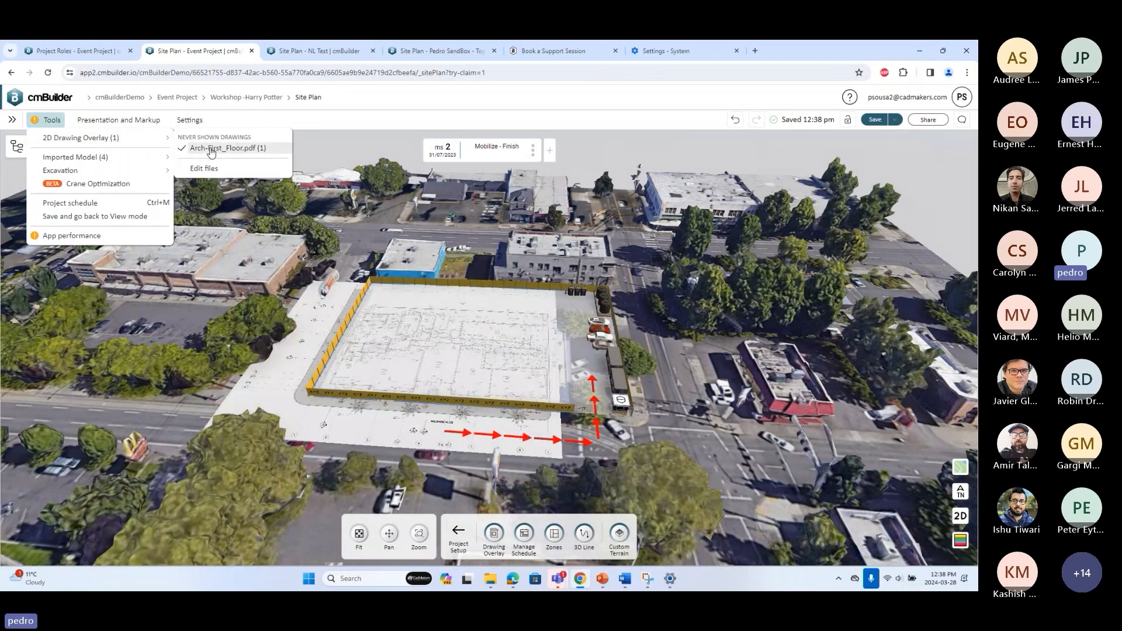
pyautogui.click(212, 150)
pyautogui.click(212, 150)
pyautogui.click(211, 149)
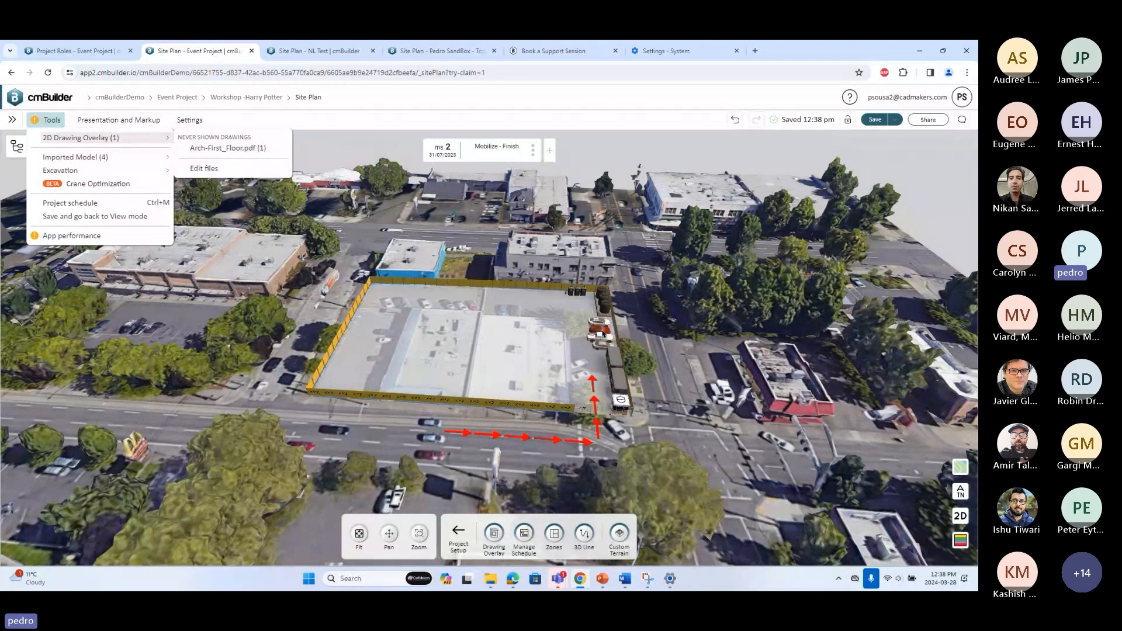
# Start a 3D line on the Z plane and sketch two segments of about 84 ft and 64 ft over the fenced site
pyautogui.moveTo(604, 335); pyautogui.dragTo(570, 374)
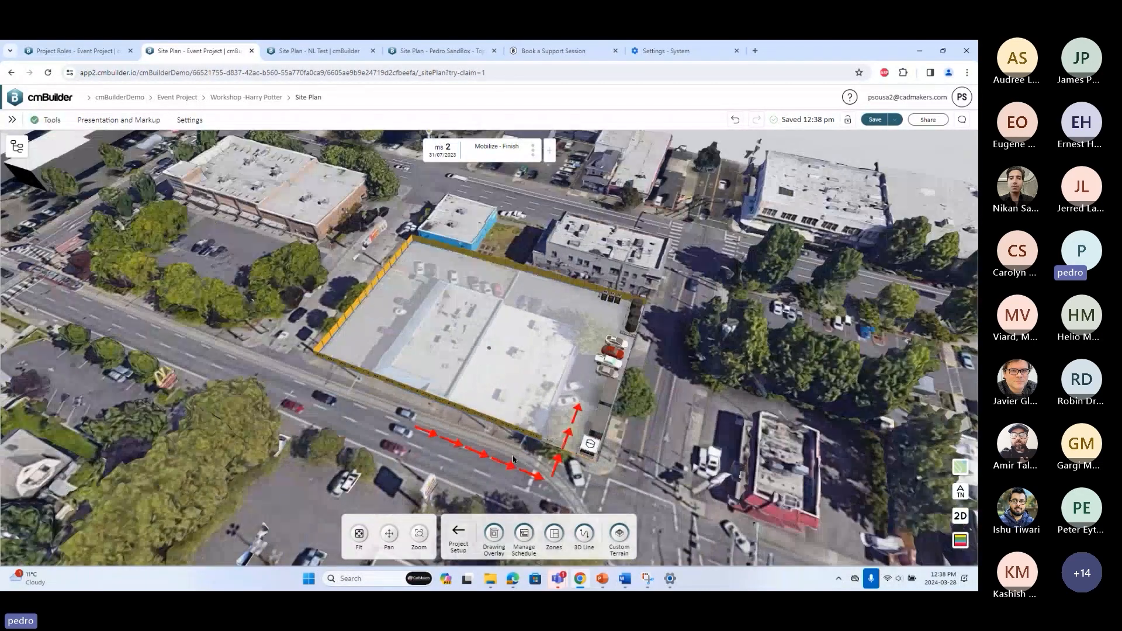
pyautogui.click(584, 534)
pyautogui.click(516, 400)
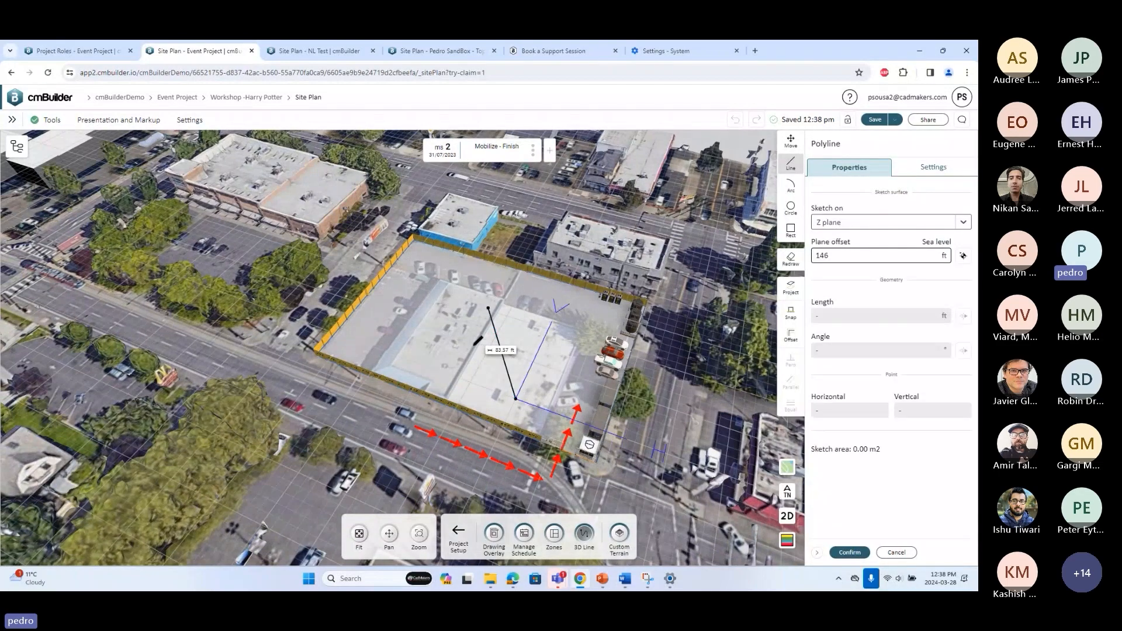
pyautogui.click(488, 308)
pyautogui.click(452, 369)
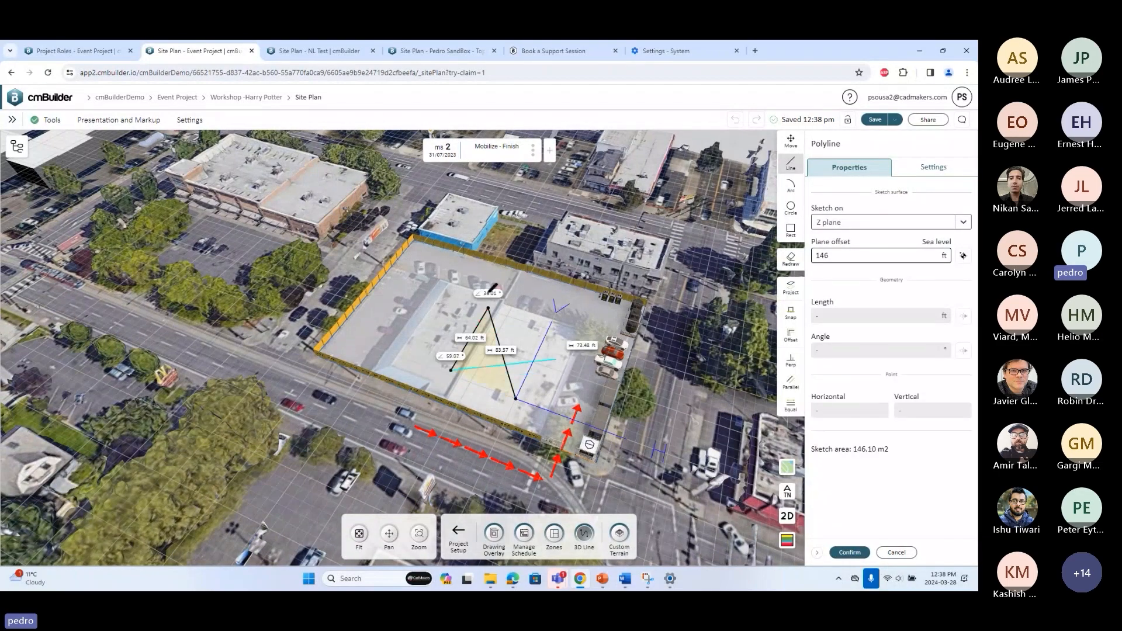
# Show the Arch-First_Floor.pdf (1) drawing as a reference during the 3D line sketch, inspect it up close, and cancel the sketch
pyautogui.click(52, 119)
pyautogui.moveTo(108, 140)
pyautogui.click(222, 148)
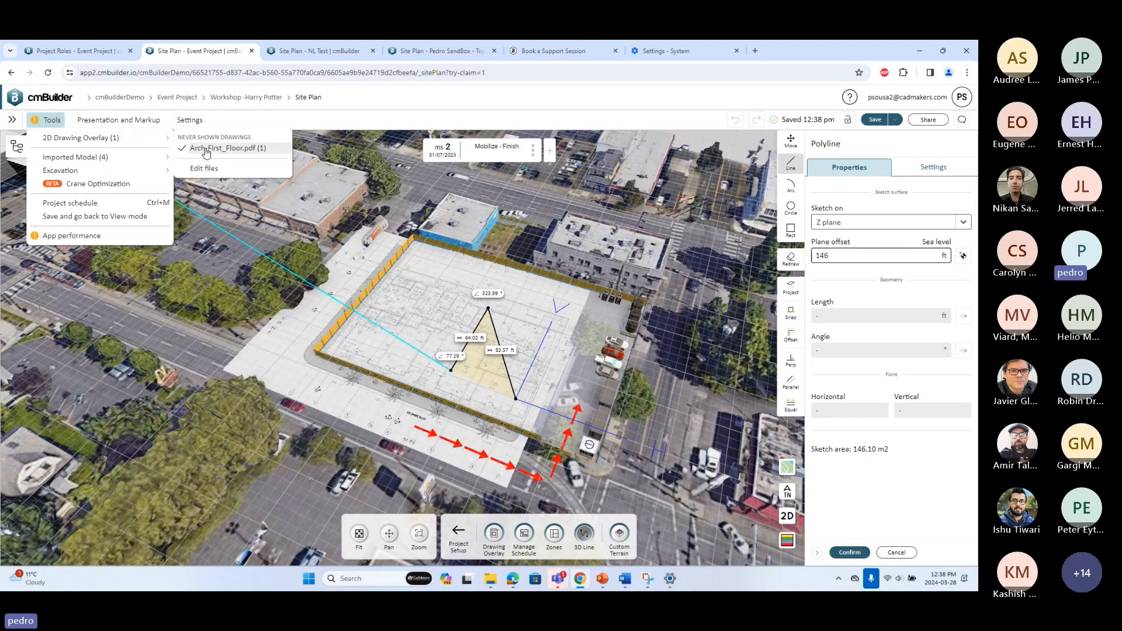
pyautogui.moveTo(432, 166); pyautogui.dragTo(482, 234)
pyautogui.scroll(5, 409, 315)
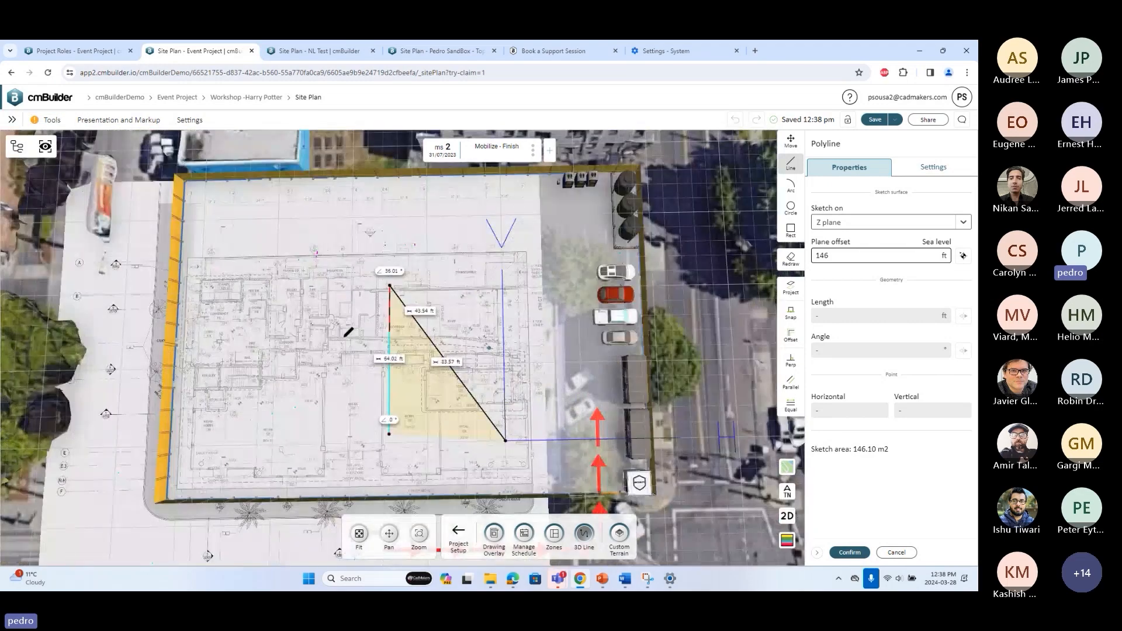
pyautogui.moveTo(346, 333); pyautogui.dragTo(383, 272, button='right')
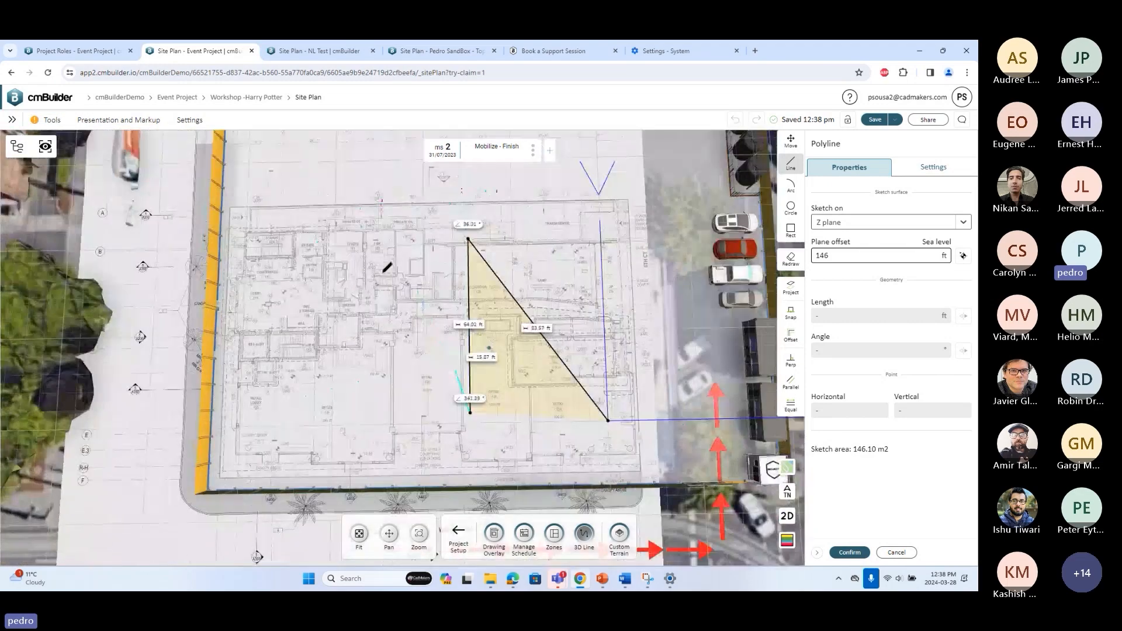
pyautogui.click(889, 553)
pyautogui.click(457, 359)
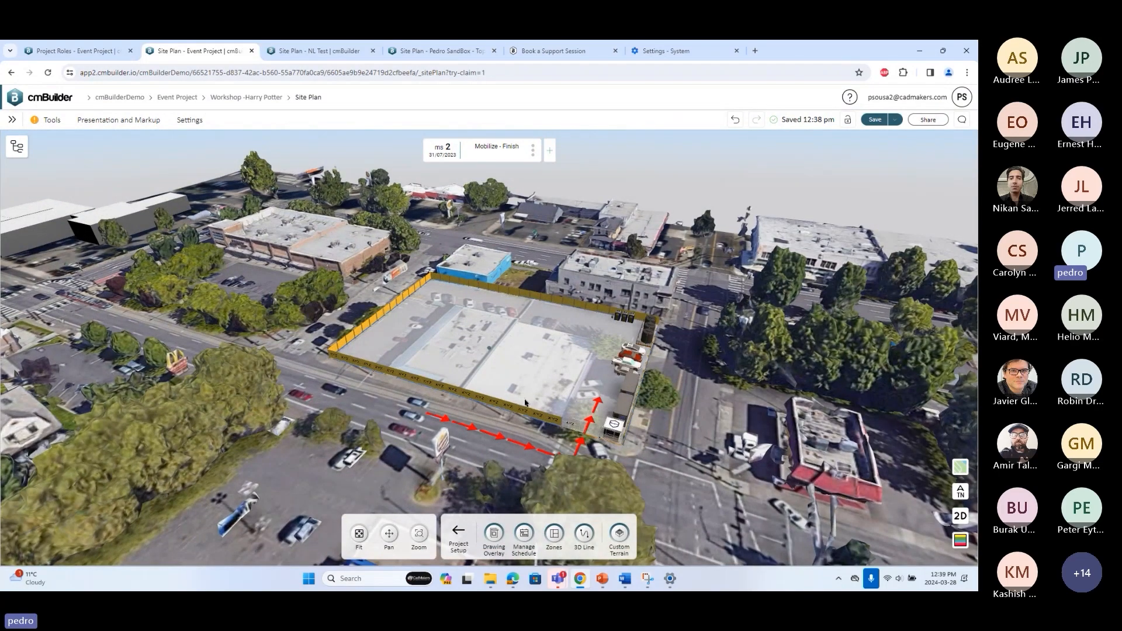
# Sketch a 3D line around the street corner: a straight of about 196 ft, a 40 ft radius arc, and a straight of about 90 ft
pyautogui.moveTo(524, 403); pyautogui.dragTo(543, 435)
pyautogui.moveTo(496, 415); pyautogui.dragTo(555, 389, button='right')
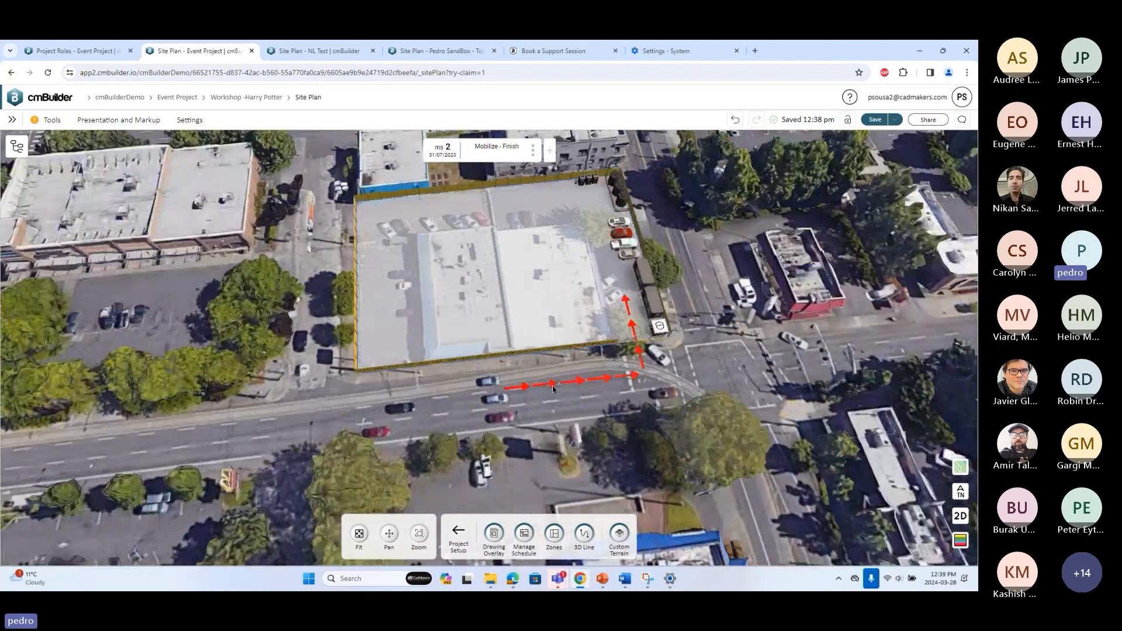
pyautogui.moveTo(553, 389); pyautogui.dragTo(671, 367)
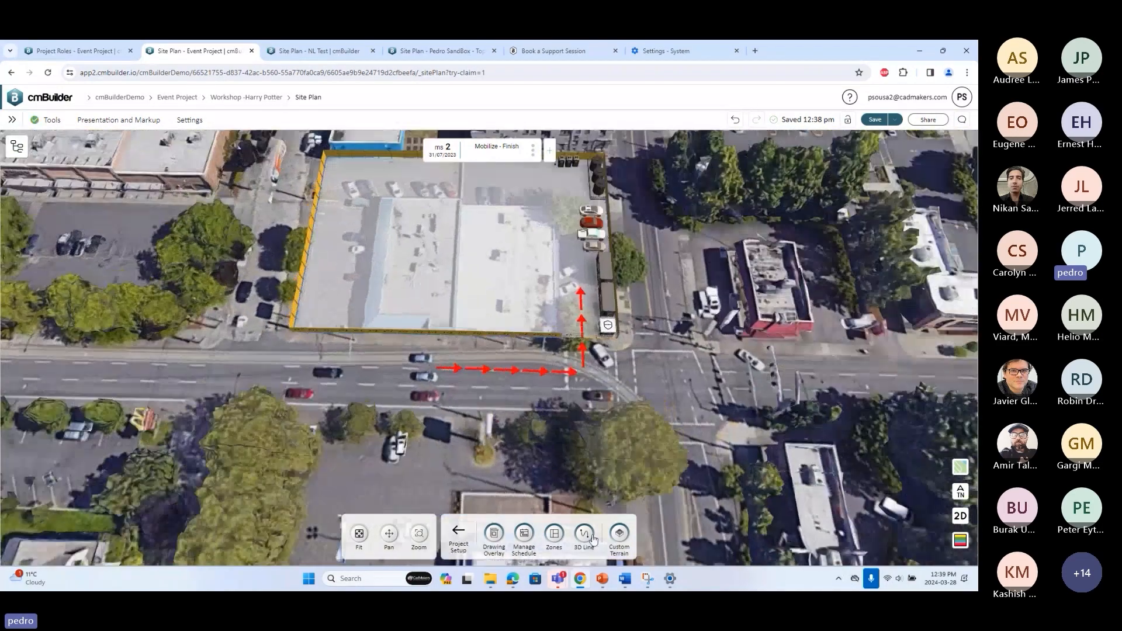
pyautogui.click(584, 533)
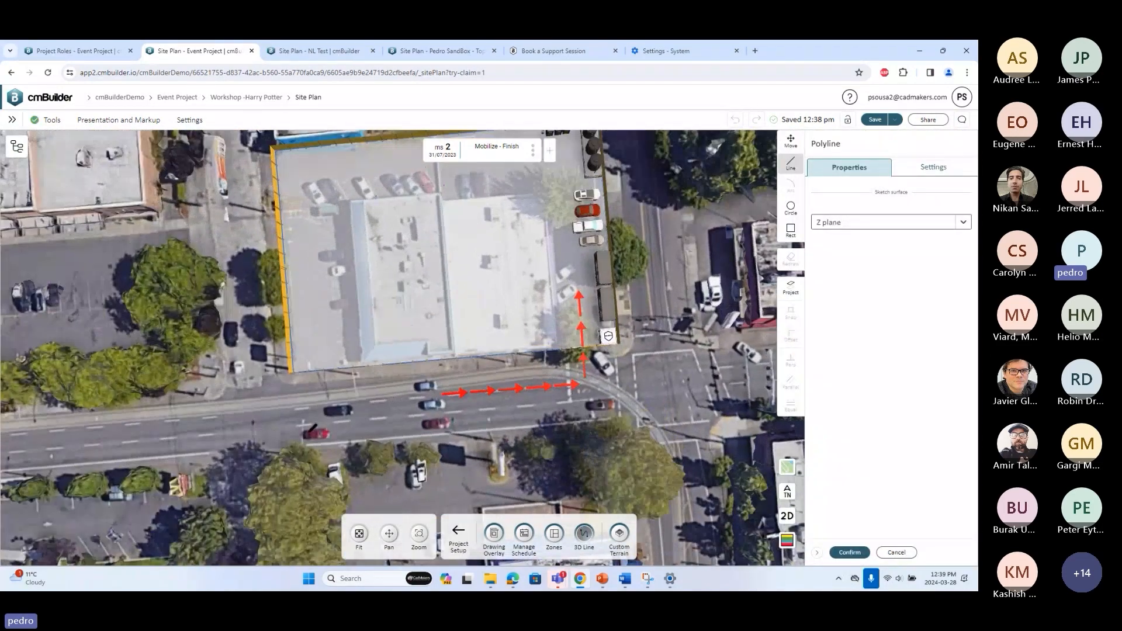
pyautogui.click(308, 433)
pyautogui.click(620, 403)
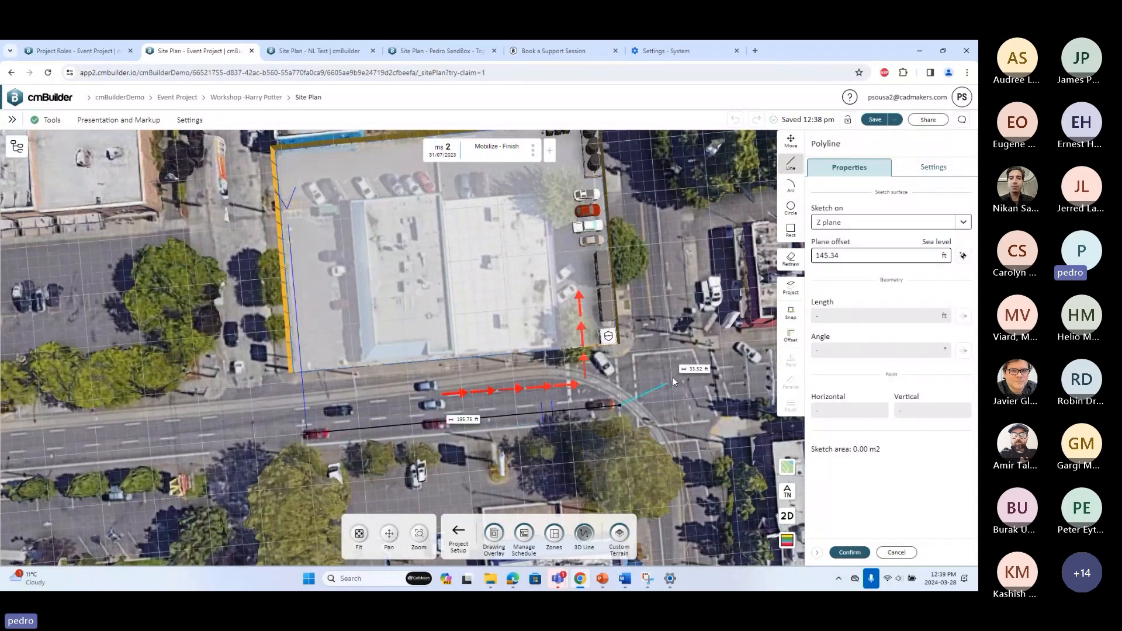
pyautogui.press('a')
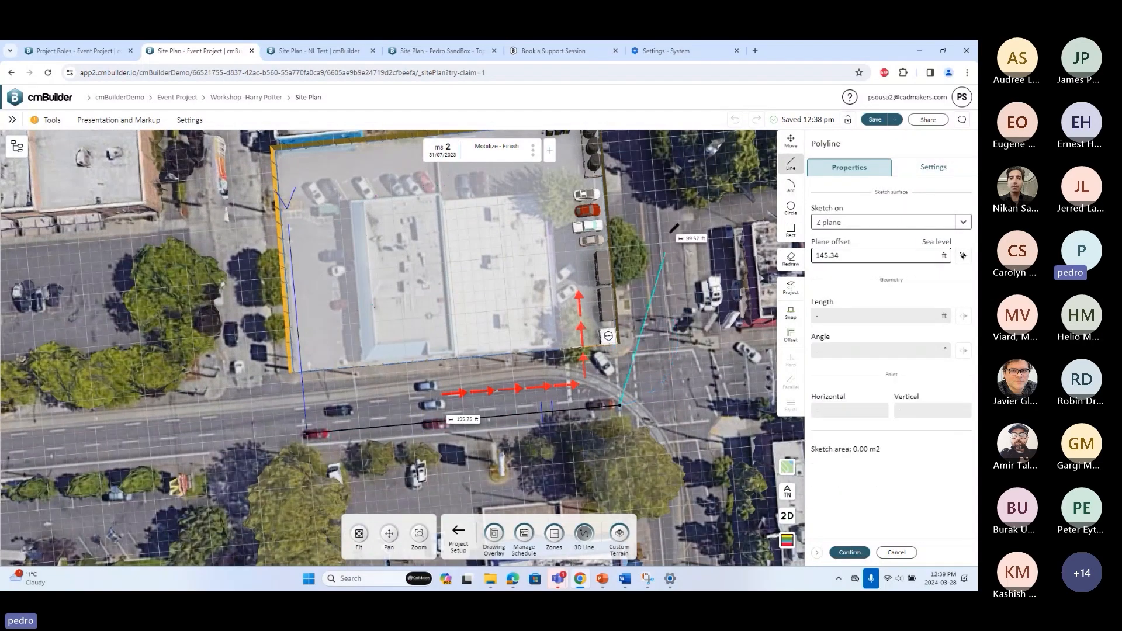
pyautogui.click(680, 340)
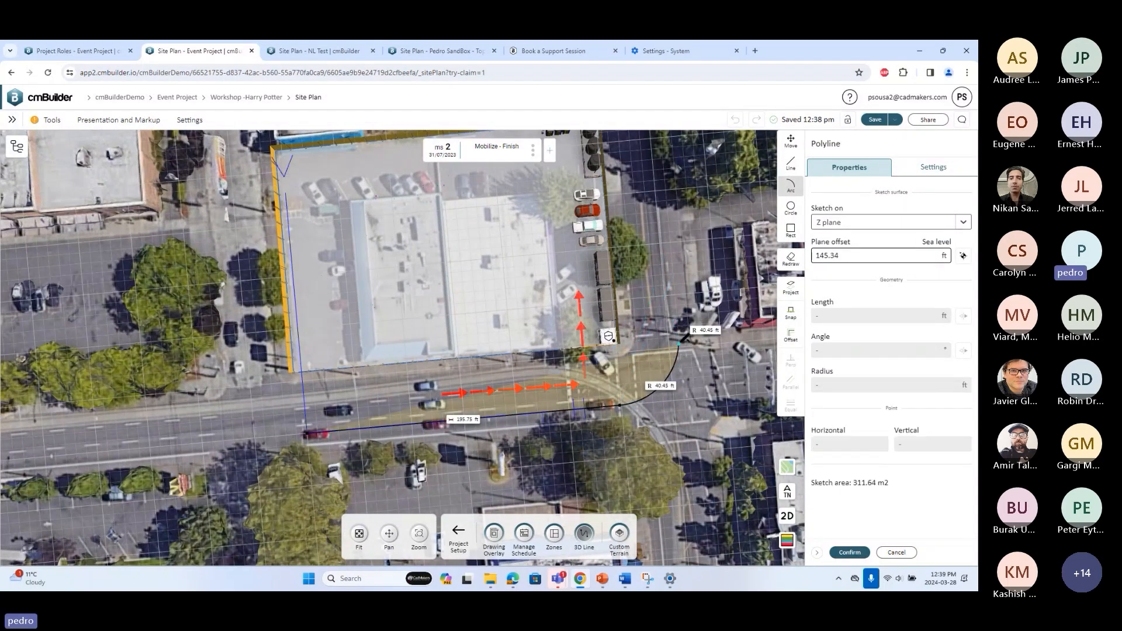
pyautogui.press('l')
pyautogui.click(667, 201)
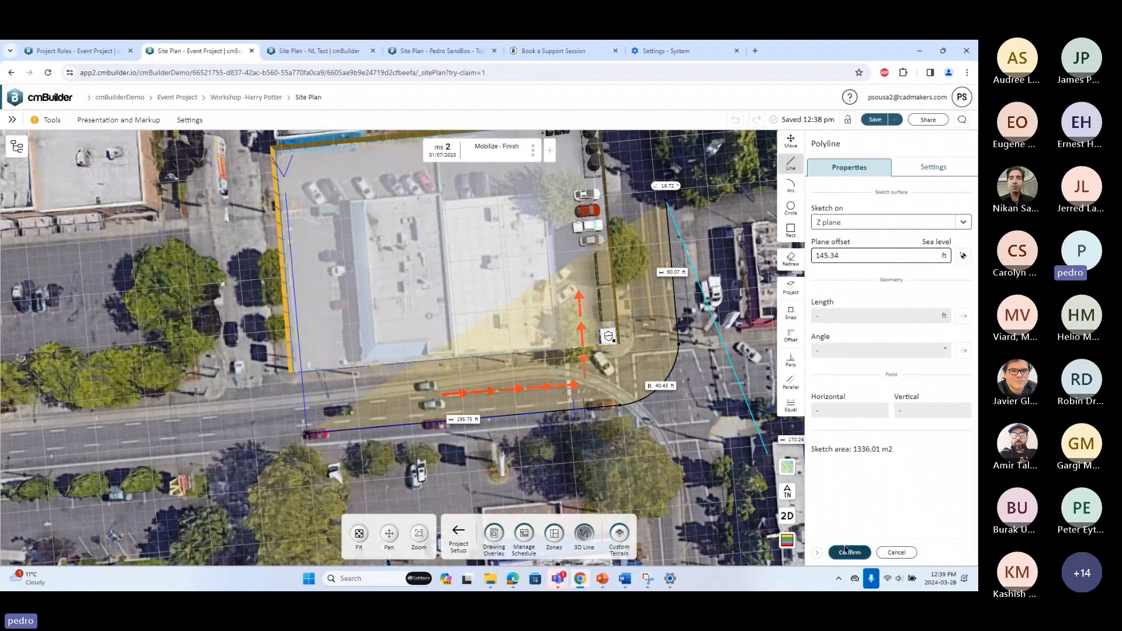
pyautogui.click(848, 553)
# Disconnect the new street-corner 3D line from the timeline and finish editing it
pyautogui.moveTo(720, 463); pyautogui.dragTo(777, 357)
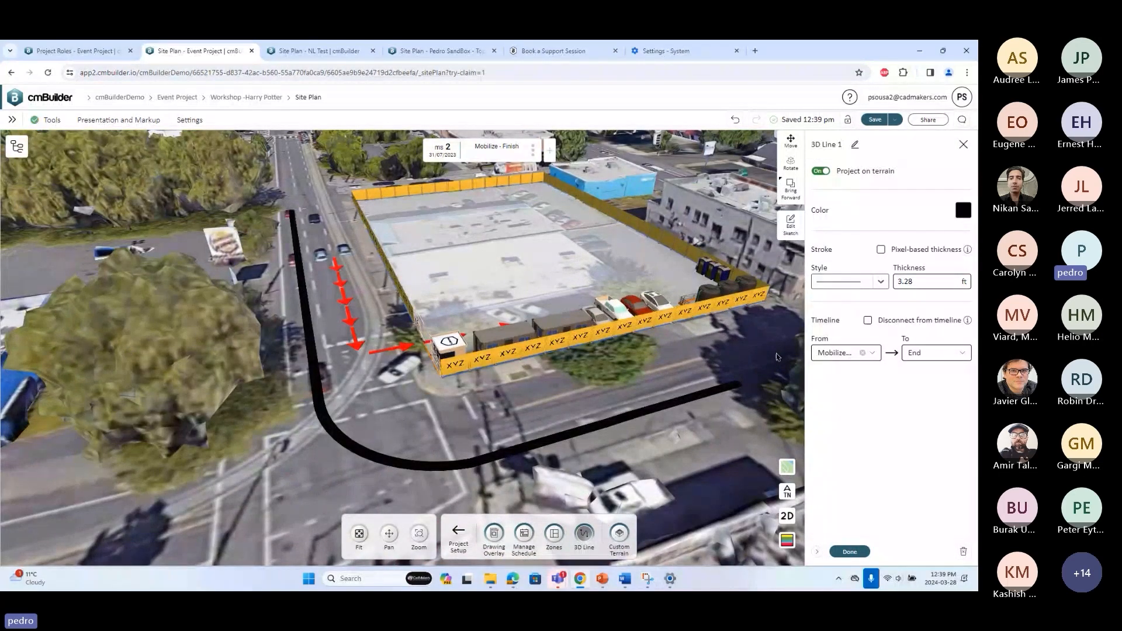
pyautogui.click(868, 322)
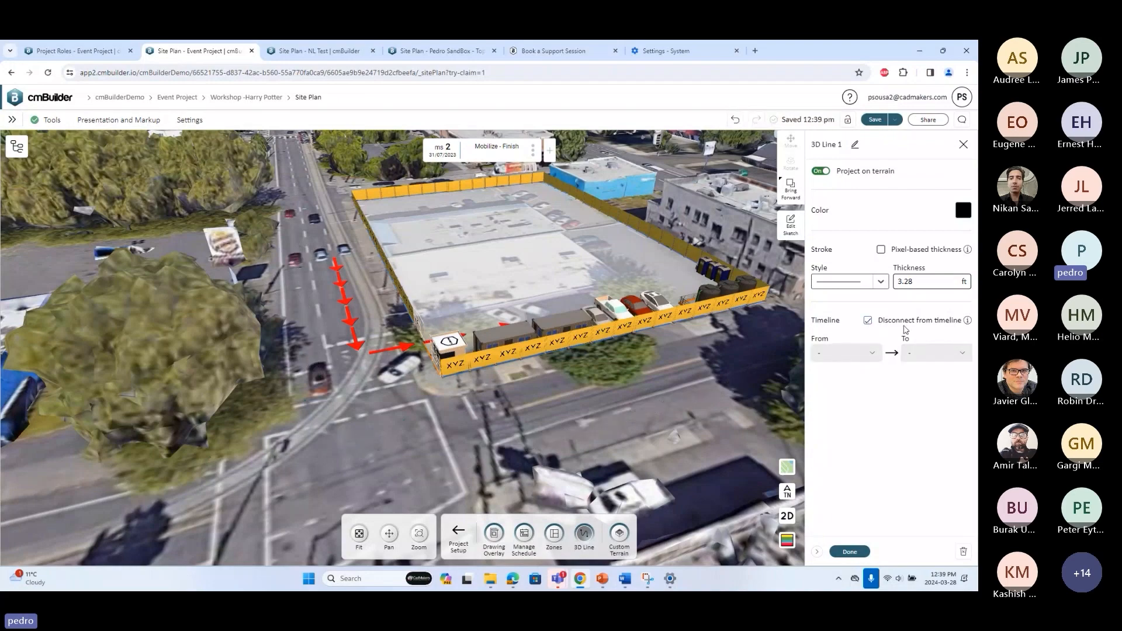
pyautogui.click(850, 551)
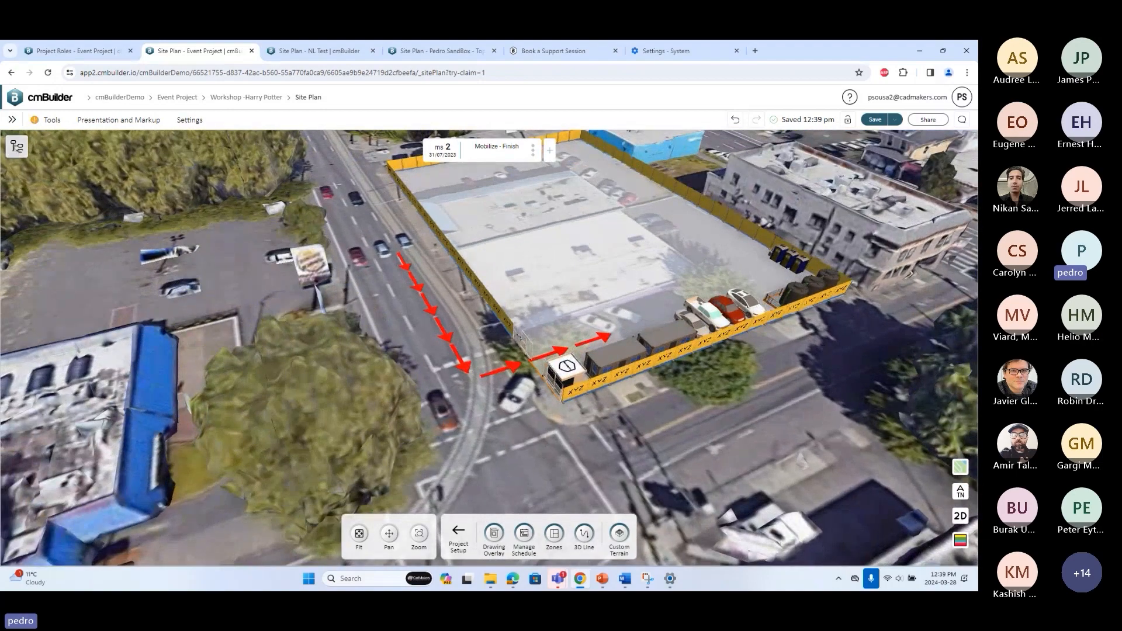
# Select 3D Line 1 in the object tree to locate it on the street, and switch to the PowerPoint presentation
pyautogui.click(16, 146)
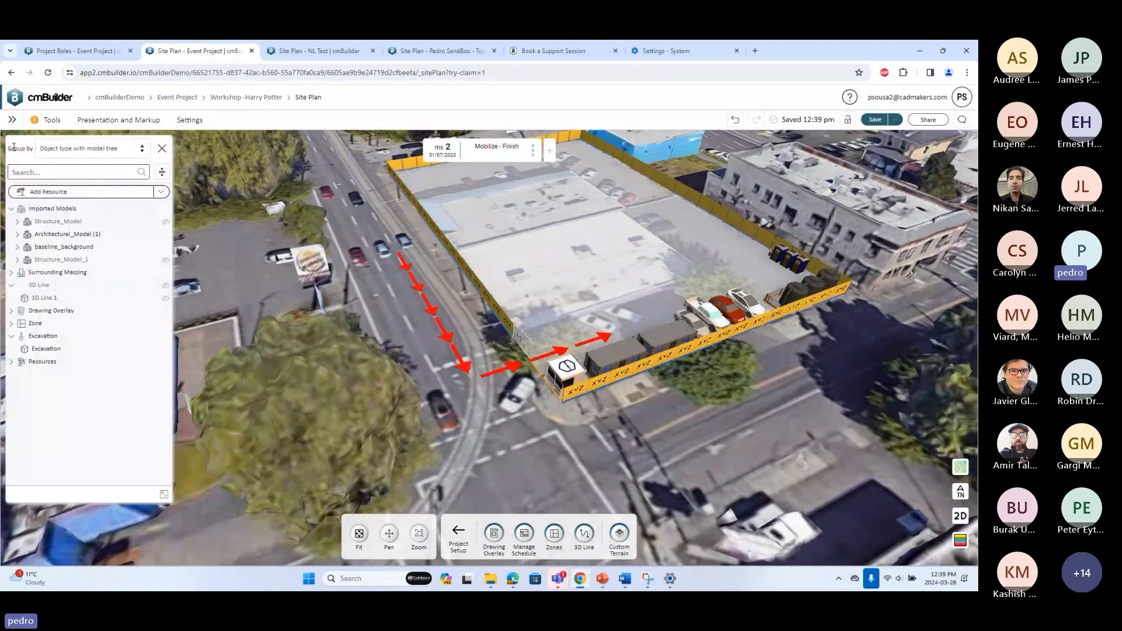
pyautogui.click(51, 299)
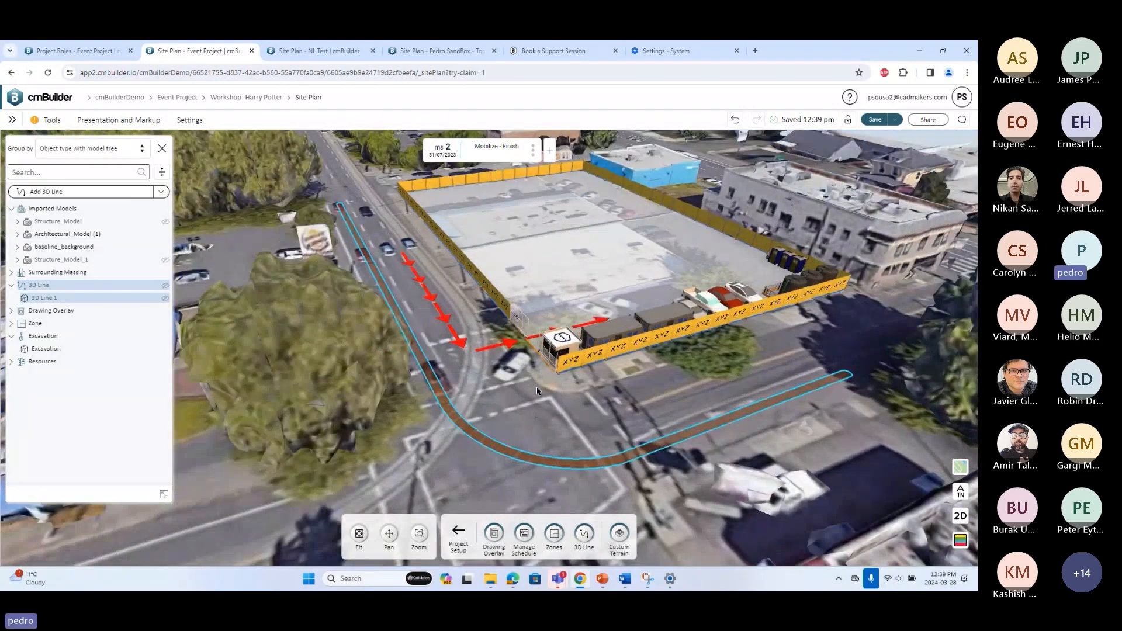
pyautogui.click(603, 580)
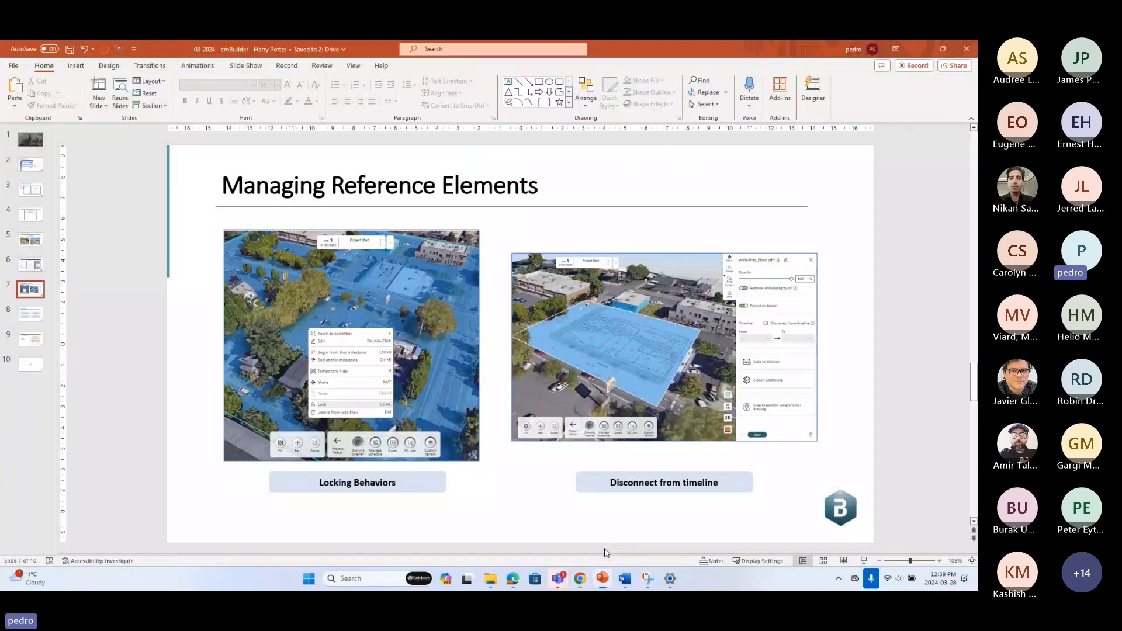